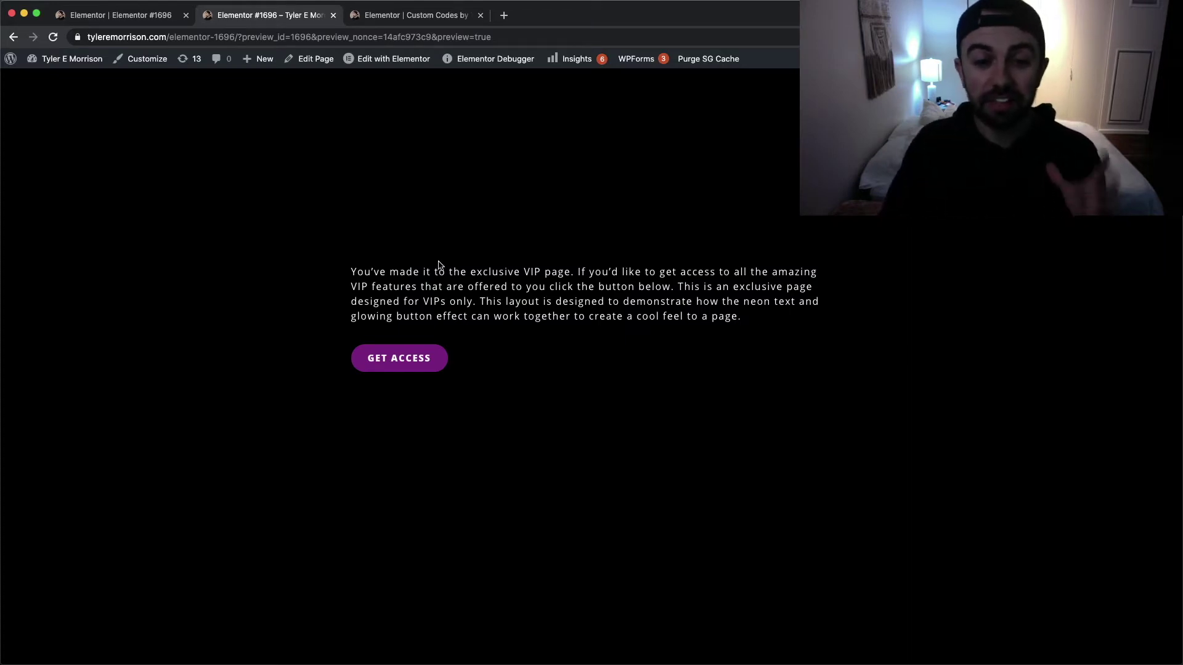
Reload the VIP page preview so it shows the latest version
{"action": "left_click", "coordinate": [53, 37]}
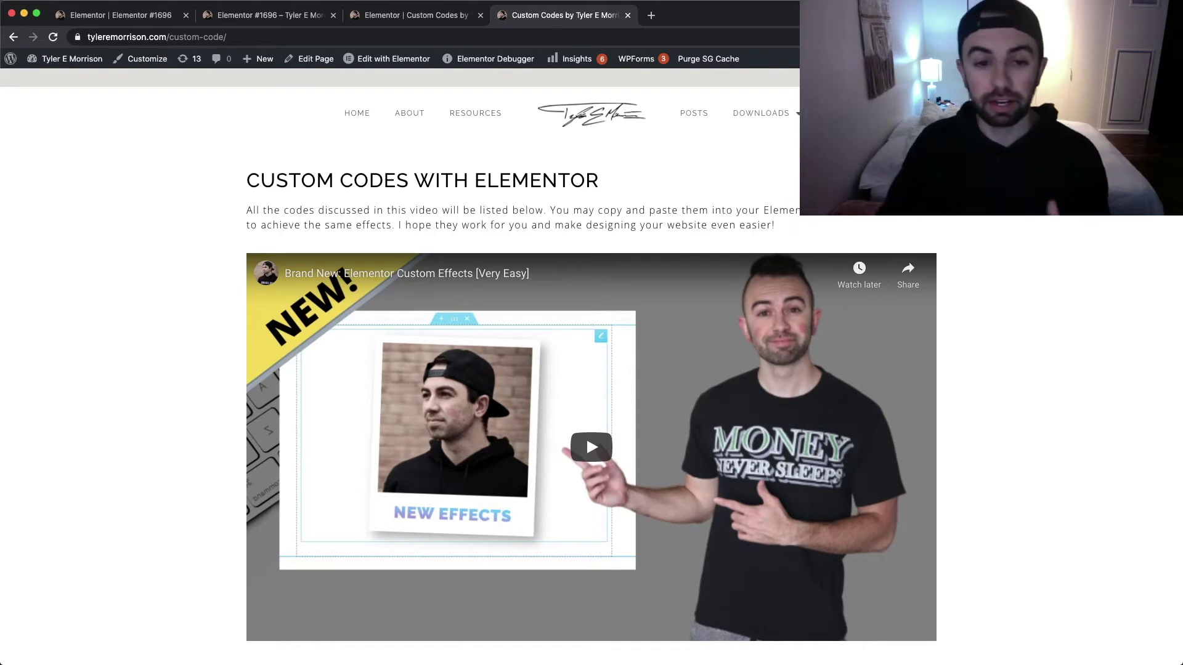
Scroll down to the Text Glow section and highlight its #E12DDF glow colour
{"action": "scroll", "coordinate": [591, 370], "scroll_direction": "down", "scroll_amount": 12}
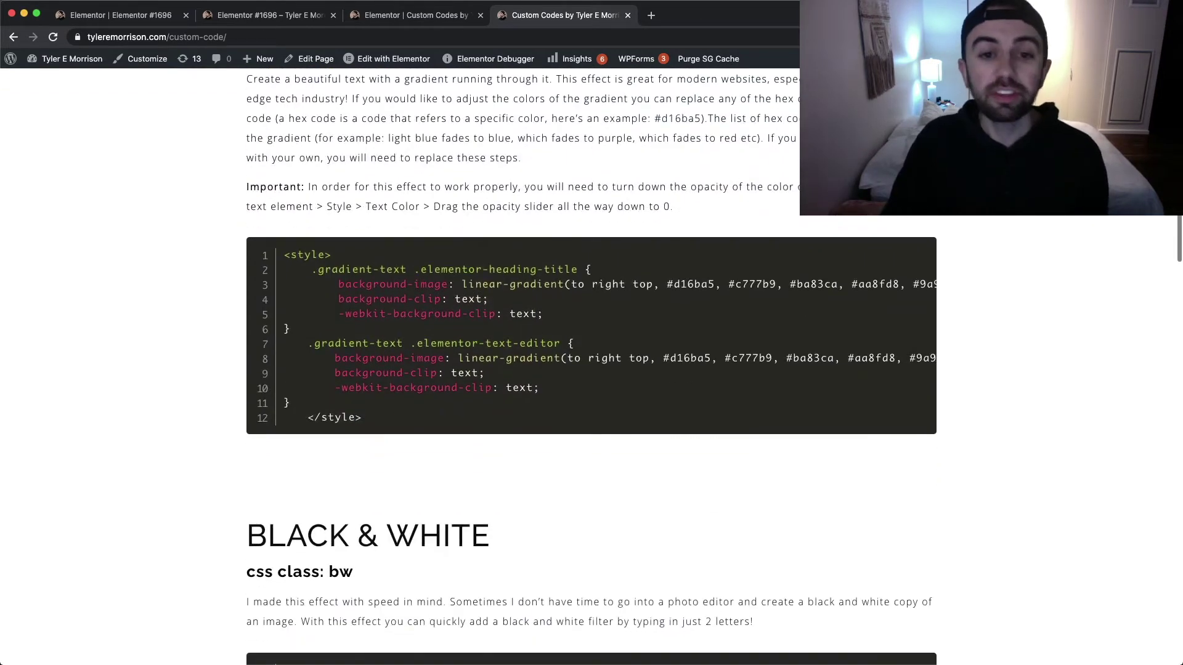
{"action": "scroll", "coordinate": [591, 370], "scroll_direction": "down", "scroll_amount": 12}
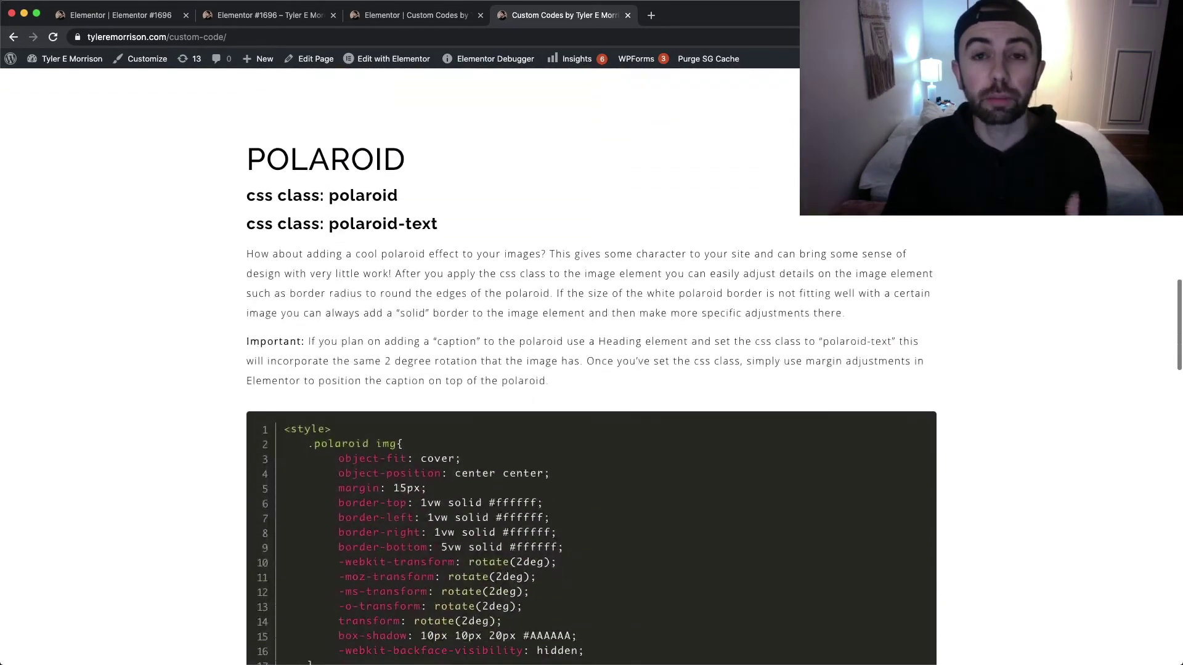
{"action": "scroll", "coordinate": [799, 205], "scroll_direction": "down", "scroll_amount": 5}
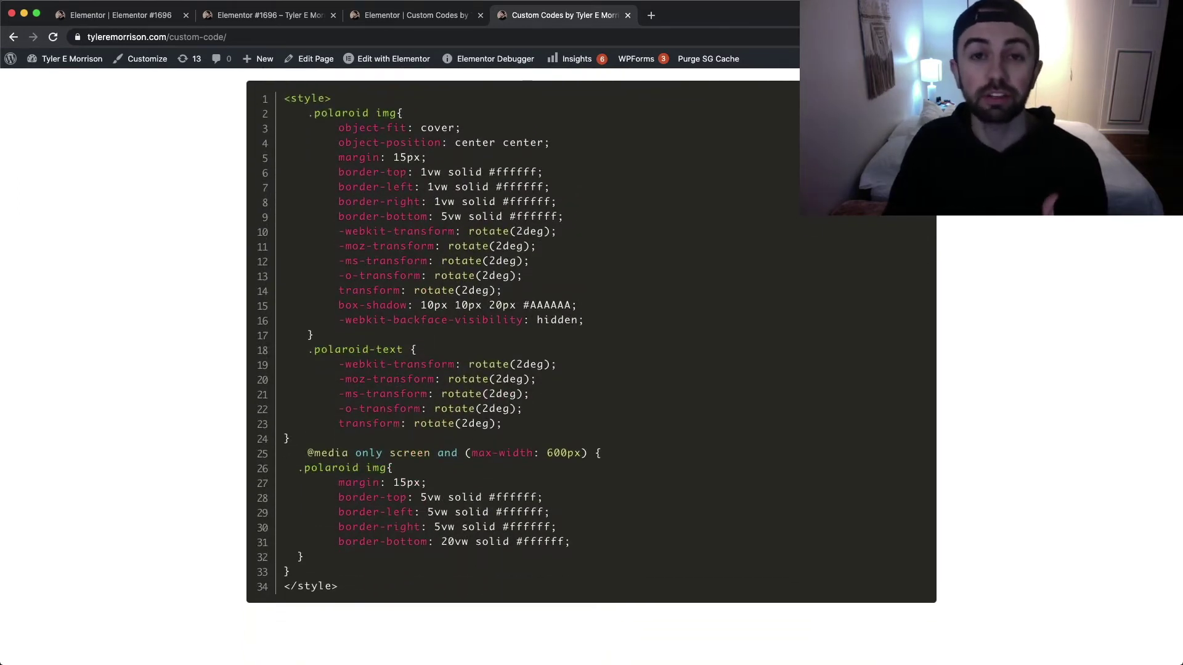
{"action": "scroll", "coordinate": [787, 278], "scroll_direction": "down", "scroll_amount": 15}
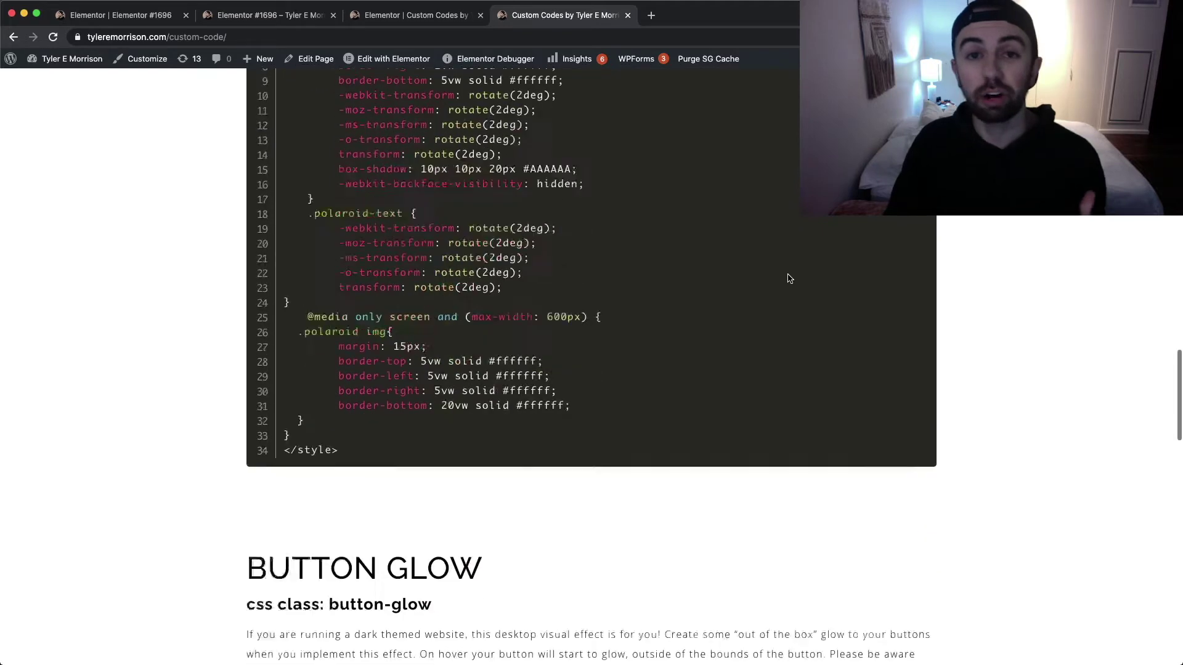
{"action": "scroll", "coordinate": [787, 278], "scroll_direction": "down", "scroll_amount": 2}
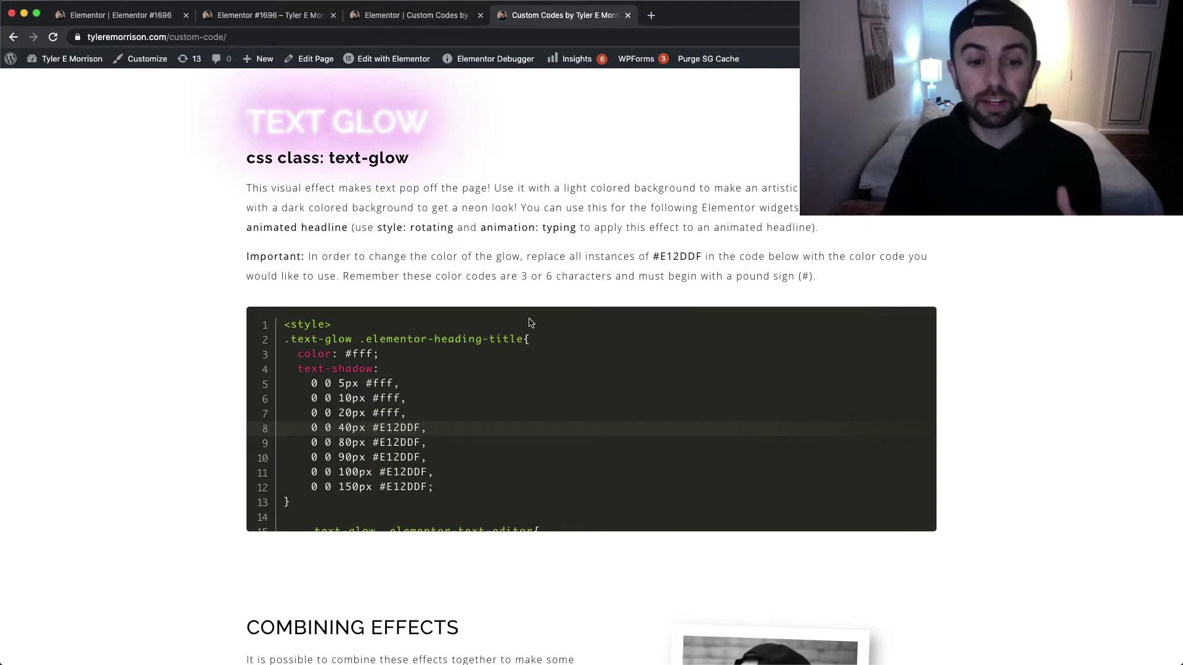
{"action": "scroll", "coordinate": [468, 418], "scroll_direction": "down", "scroll_amount": 10}
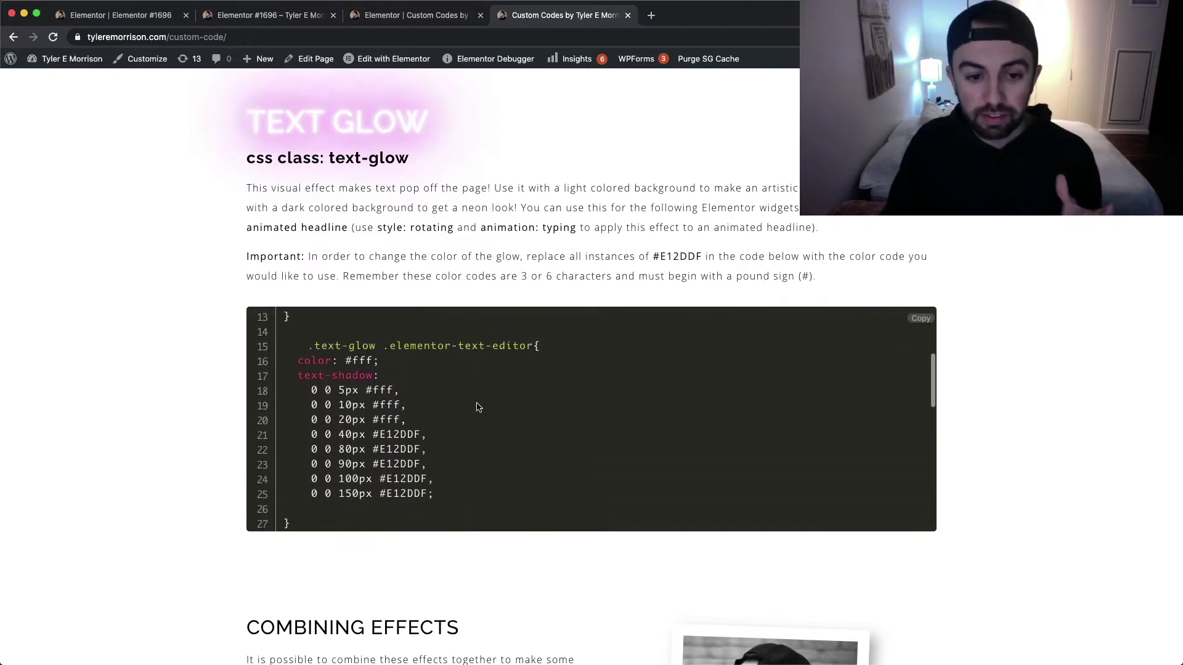
{"action": "scroll", "coordinate": [478, 408], "scroll_direction": "down", "scroll_amount": 7}
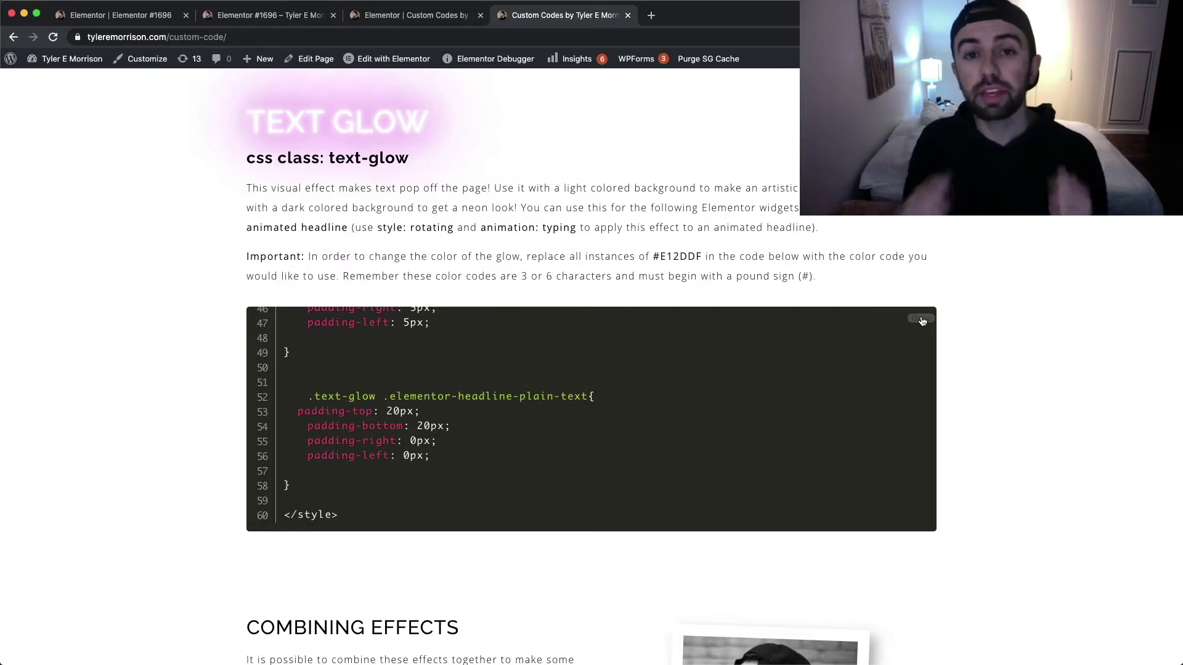
{"action": "scroll", "coordinate": [862, 330], "scroll_direction": "down", "scroll_amount": 1}
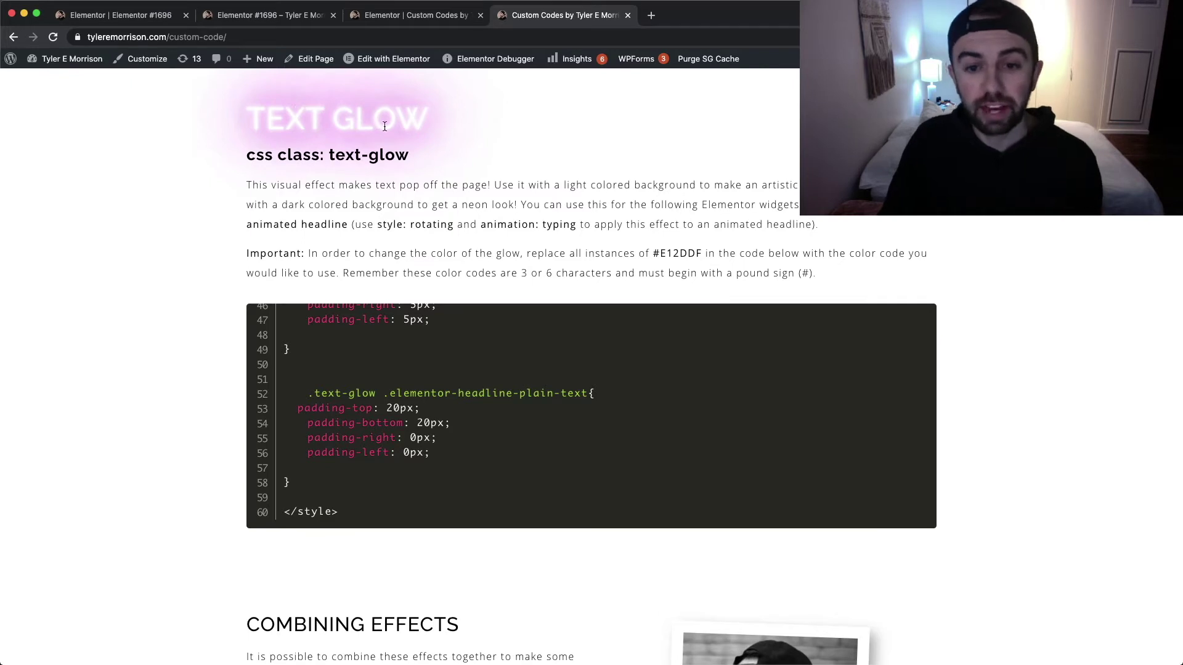
{"action": "left_click_drag", "start_coordinate": [655, 254], "coordinate": [688, 251]}
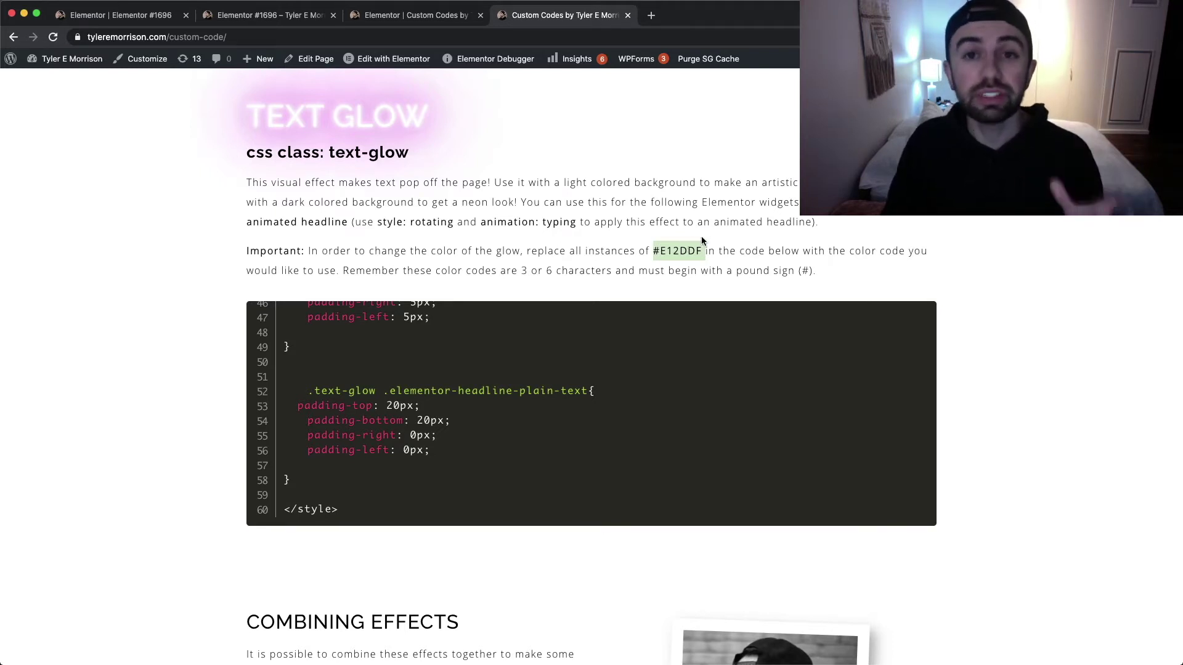
Return to the Elementor editor of the VIP page
{"action": "scroll", "coordinate": [647, 413], "scroll_direction": "up", "scroll_amount": 4}
{"action": "scroll", "coordinate": [610, 387], "scroll_direction": "up", "scroll_amount": 10}
{"action": "scroll", "coordinate": [610, 387], "scroll_direction": "up", "scroll_amount": 6}
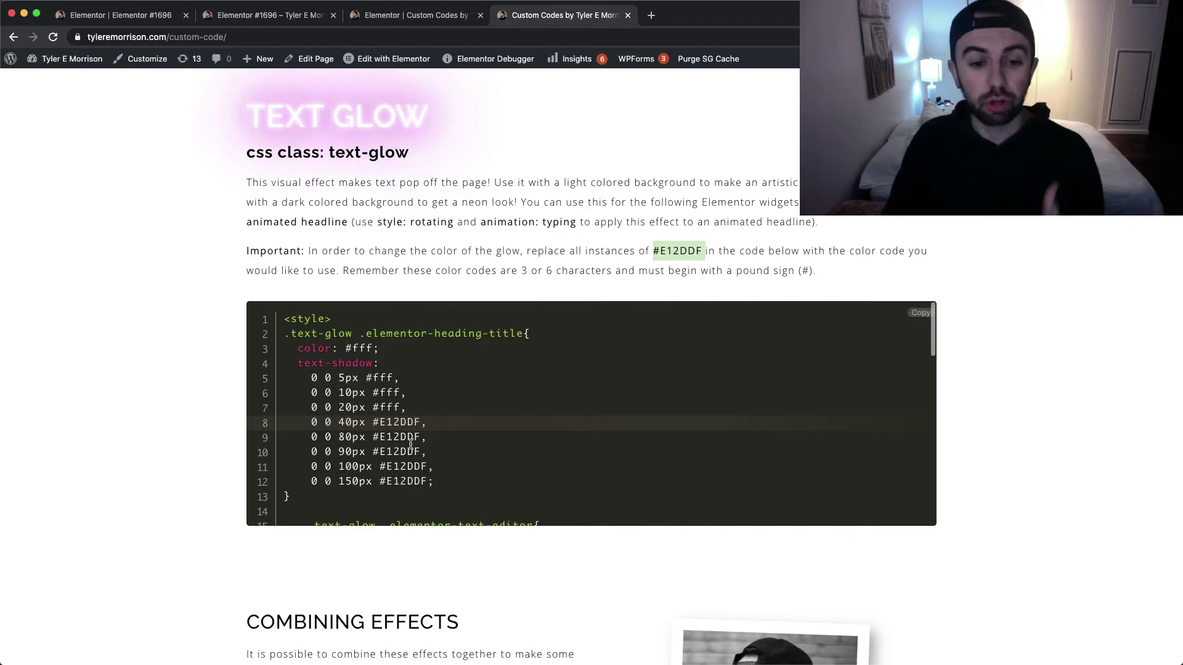
{"action": "key", "text": "super+1"}
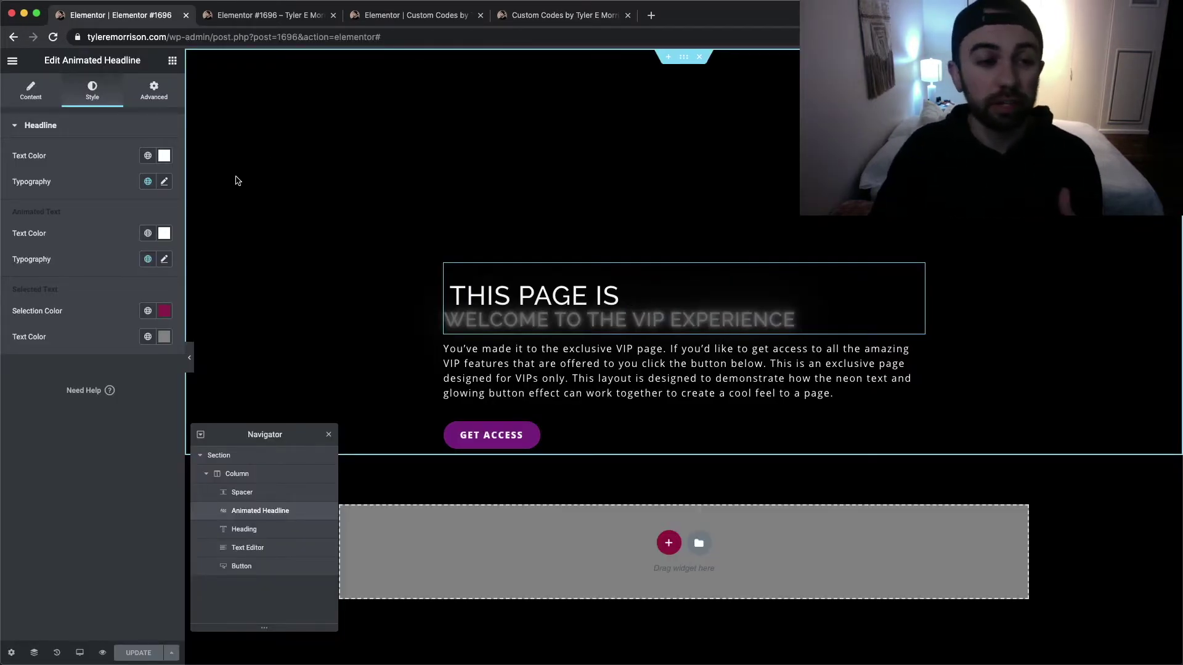
Change the headline's plain THIS PAGE IS text colour from white to dark red
{"action": "left_click", "coordinate": [165, 156]}
{"action": "left_click_drag", "start_coordinate": [63, 246], "coordinate": [114, 231]}
{"action": "left_click_drag", "start_coordinate": [66, 346], "coordinate": [24, 345]}
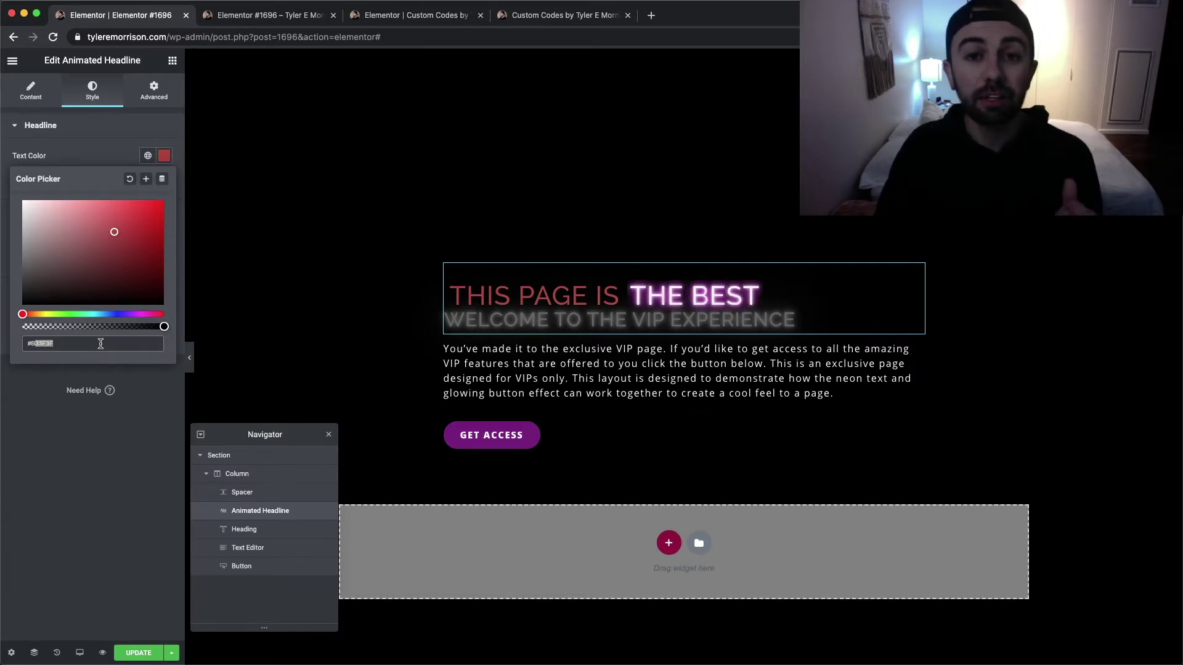
{"action": "key", "text": "ctrl+shift+Tab"}
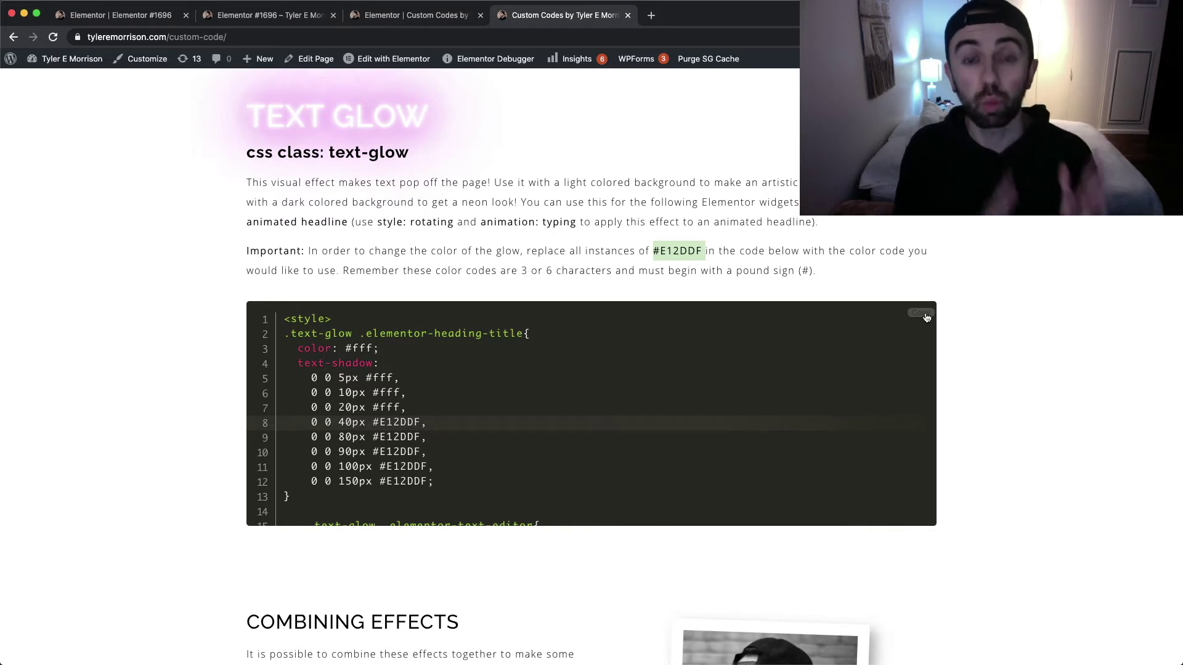
Copy the Text Glow CSS and start a new snippet from Elementor's Custom Code list
{"action": "left_click", "coordinate": [920, 315]}
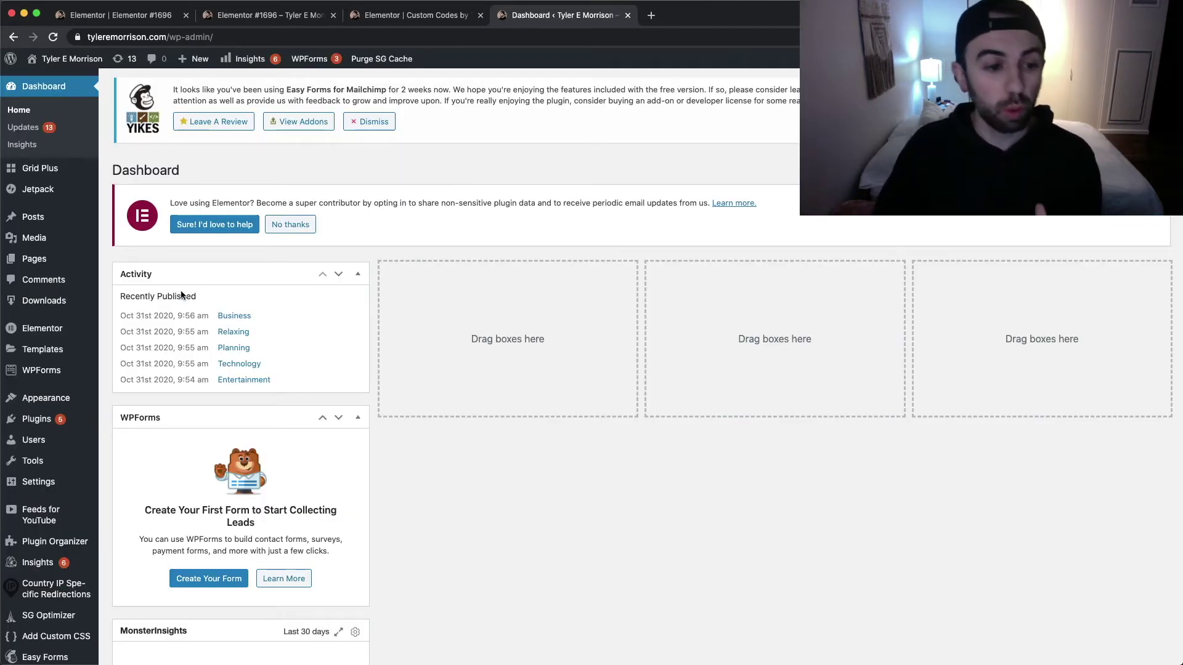
{"action": "mouse_move", "coordinate": [58, 330]}
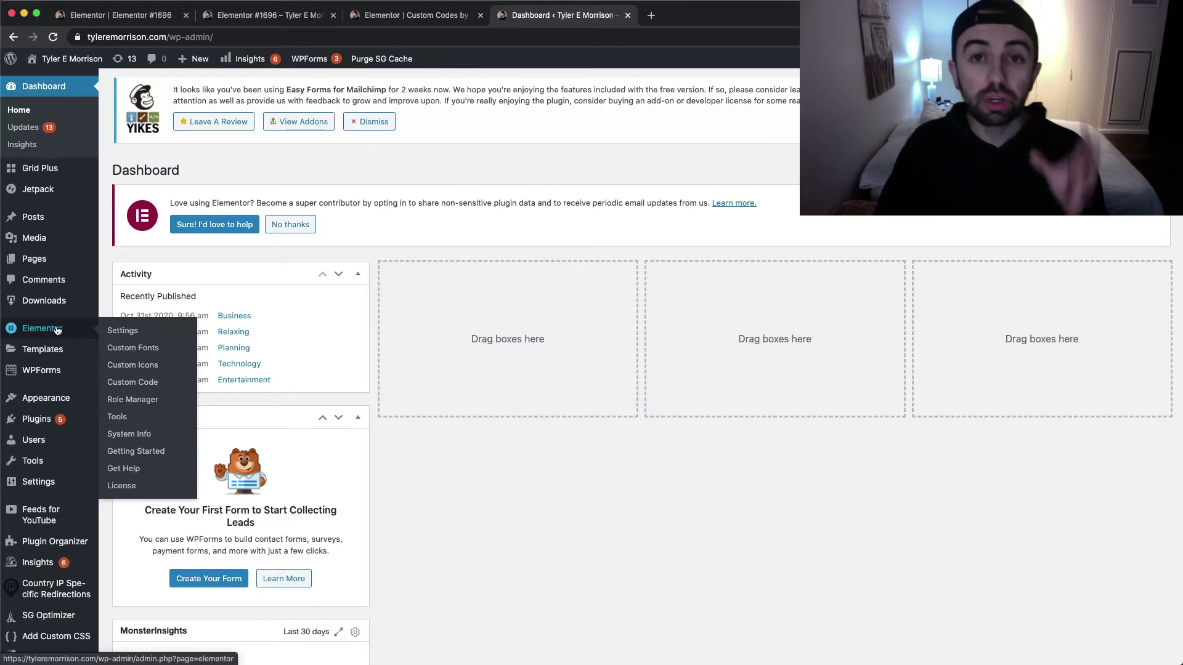
{"action": "left_click", "coordinate": [151, 383]}
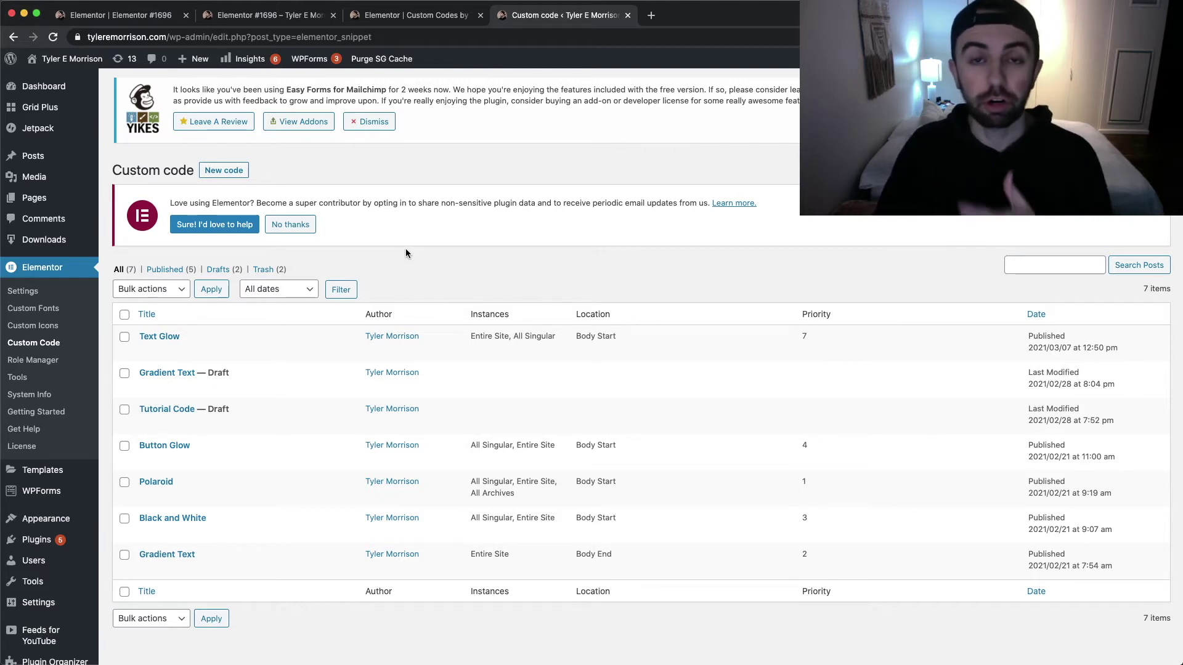
{"action": "left_click", "coordinate": [224, 171]}
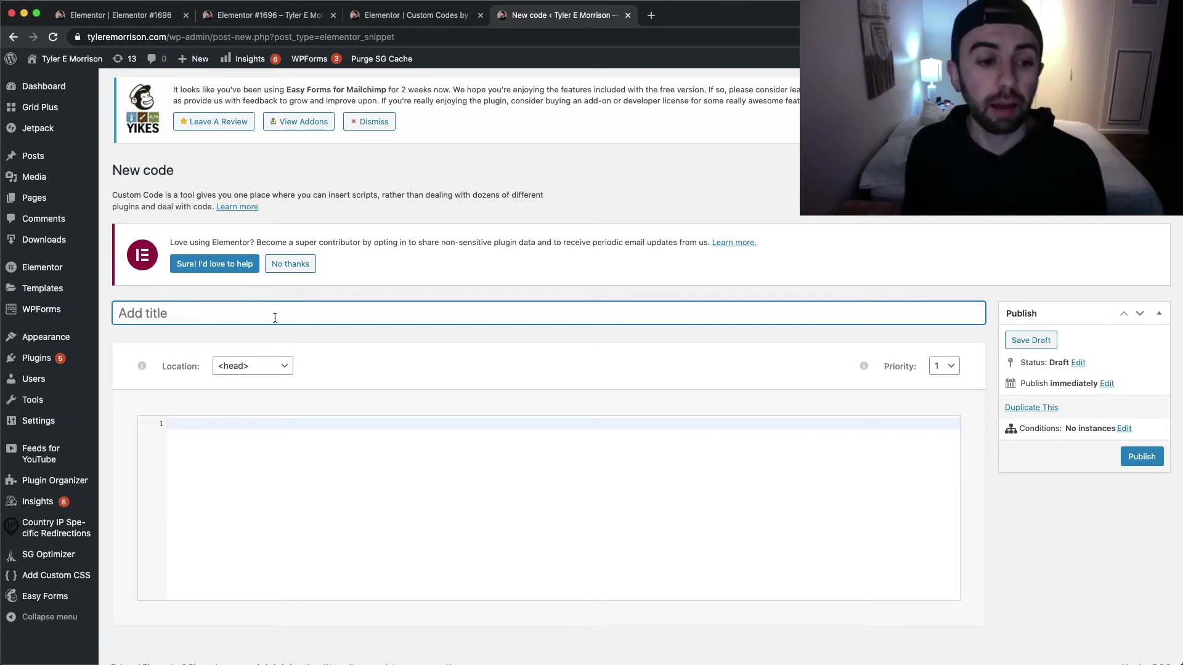
Title the new snippet Text Glow and paste the text-glow CSS into its code area
{"action": "type", "text": "Text Glow"}
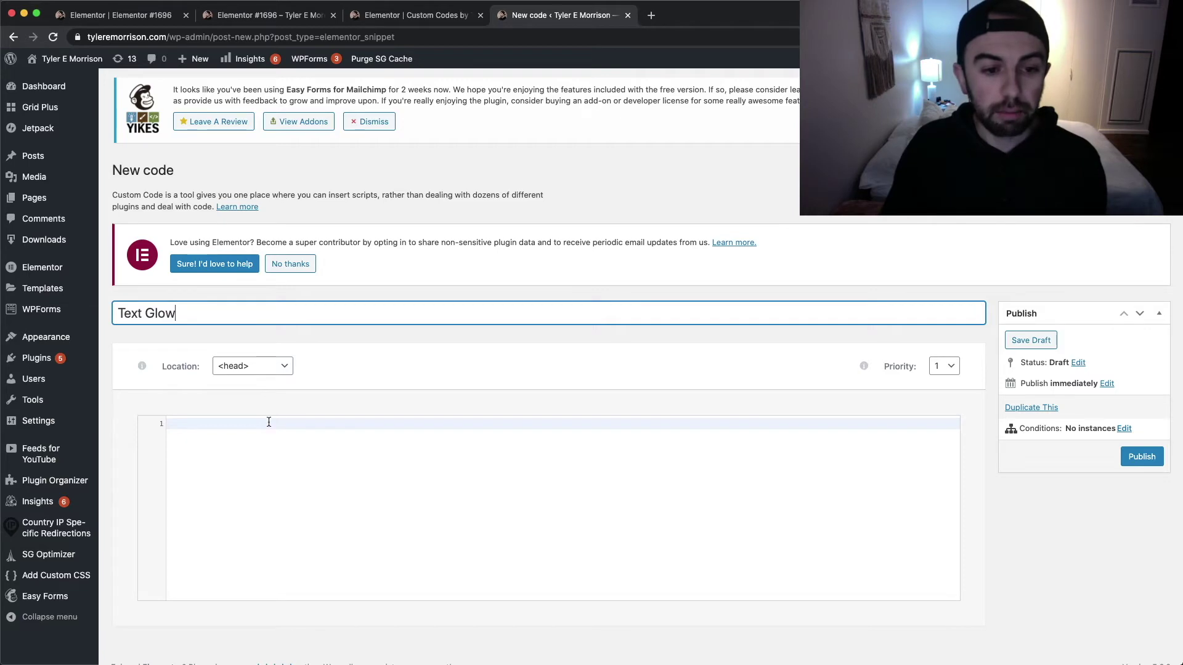
{"action": "left_click", "coordinate": [238, 422]}
{"action": "key", "text": "super+v"}
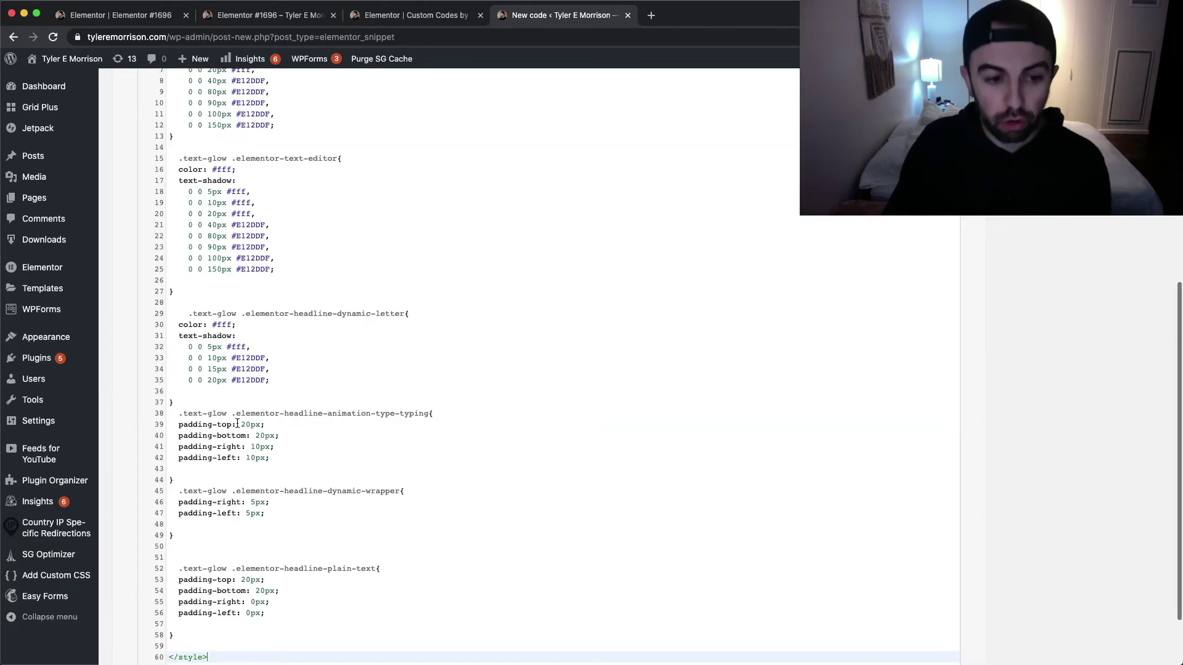
{"action": "scroll", "coordinate": [308, 379], "scroll_direction": "up", "scroll_amount": 10}
{"action": "scroll", "coordinate": [308, 382], "scroll_direction": "up", "scroll_amount": 1}
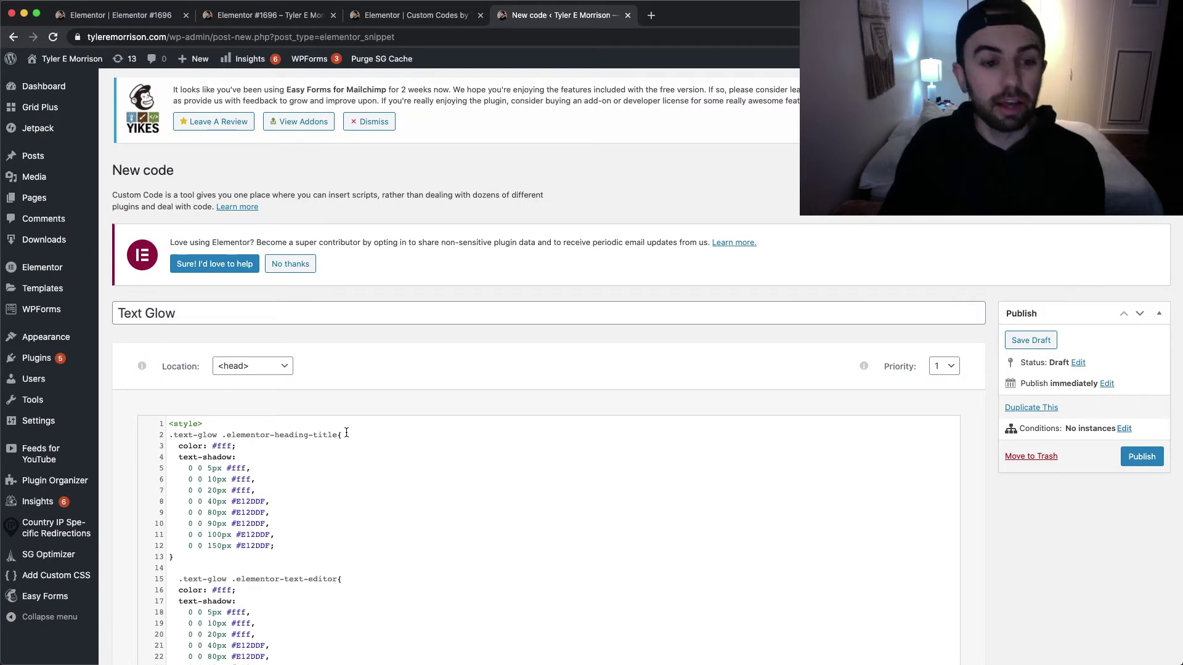
Set the snippet's location to <body> - Start and priority to 8, then publish
{"action": "left_click", "coordinate": [287, 367]}
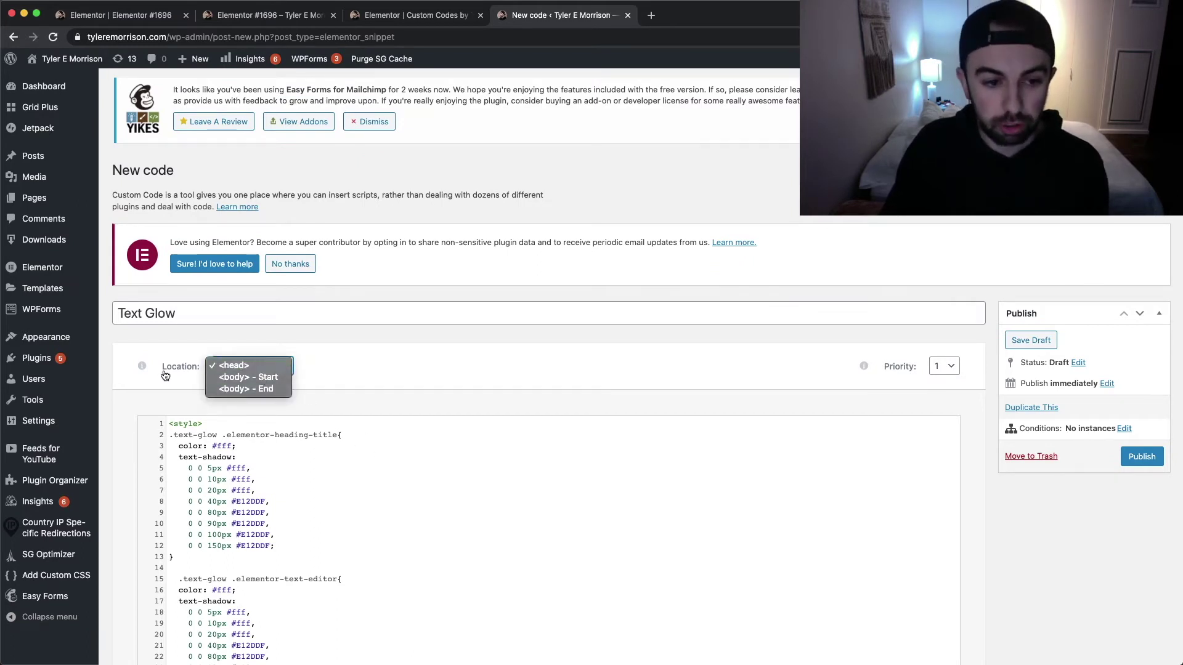
{"action": "left_click", "coordinate": [271, 379]}
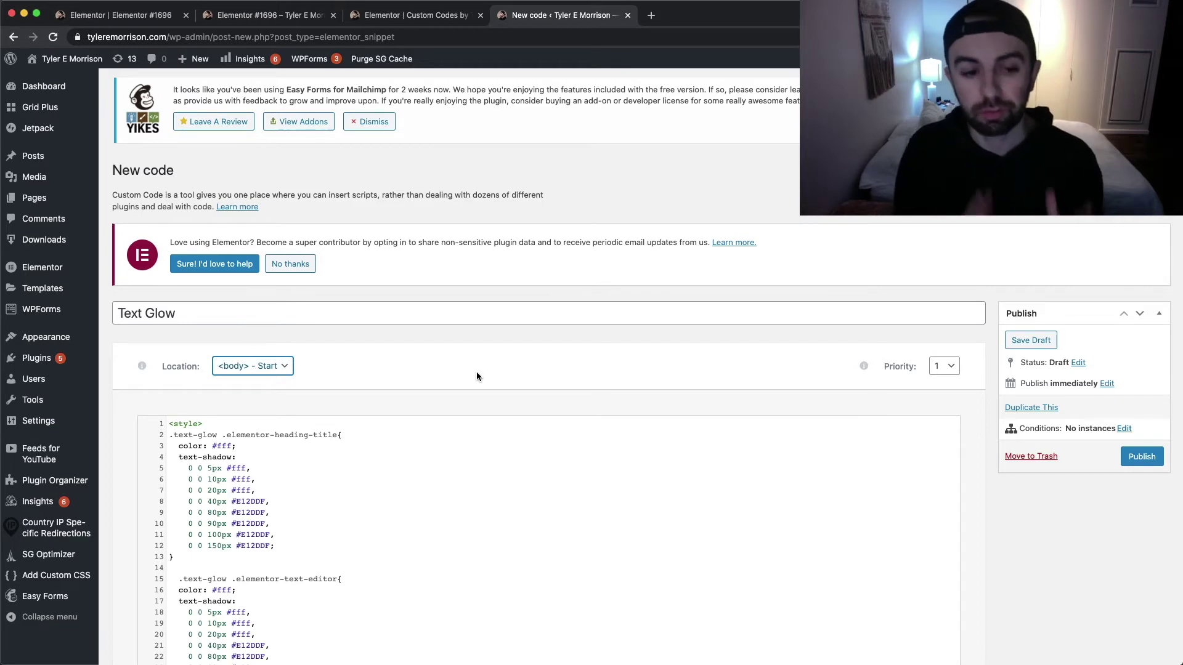
{"action": "left_click", "coordinate": [957, 364]}
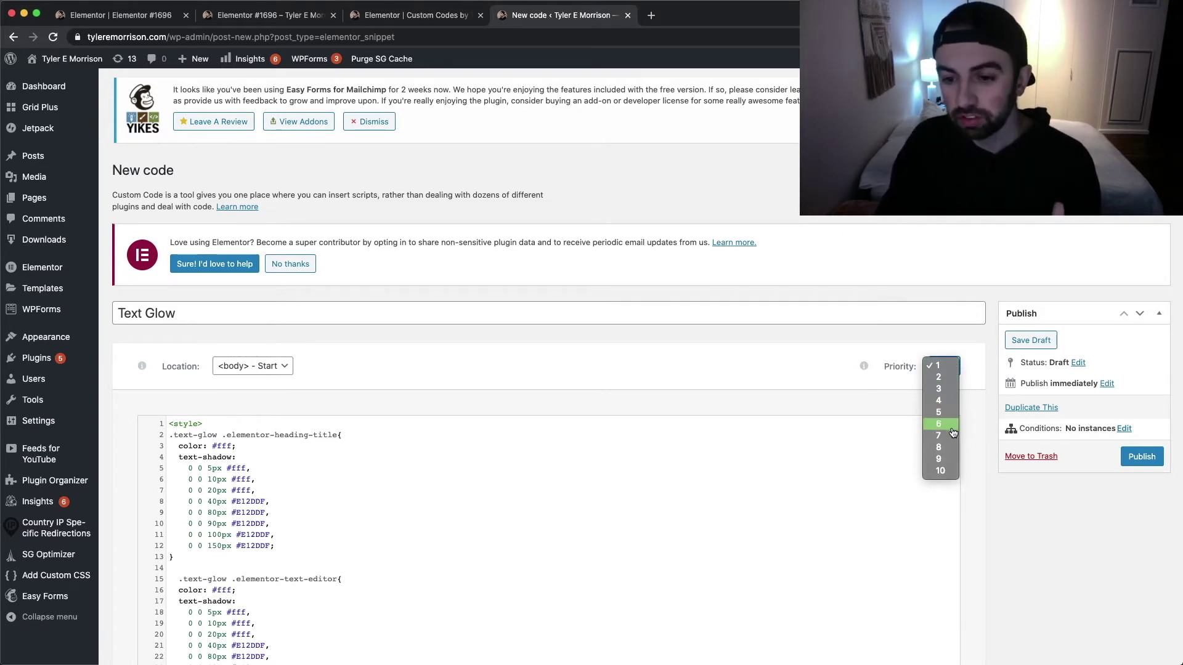
{"action": "left_click", "coordinate": [947, 449]}
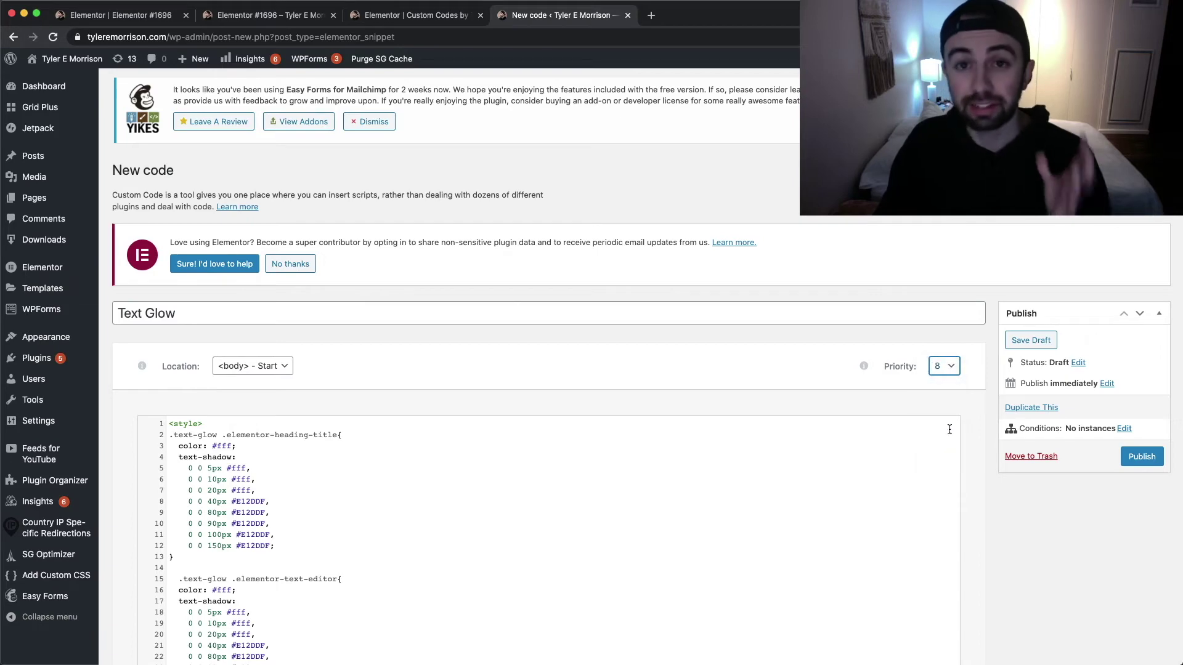
{"action": "left_click", "coordinate": [1152, 462]}
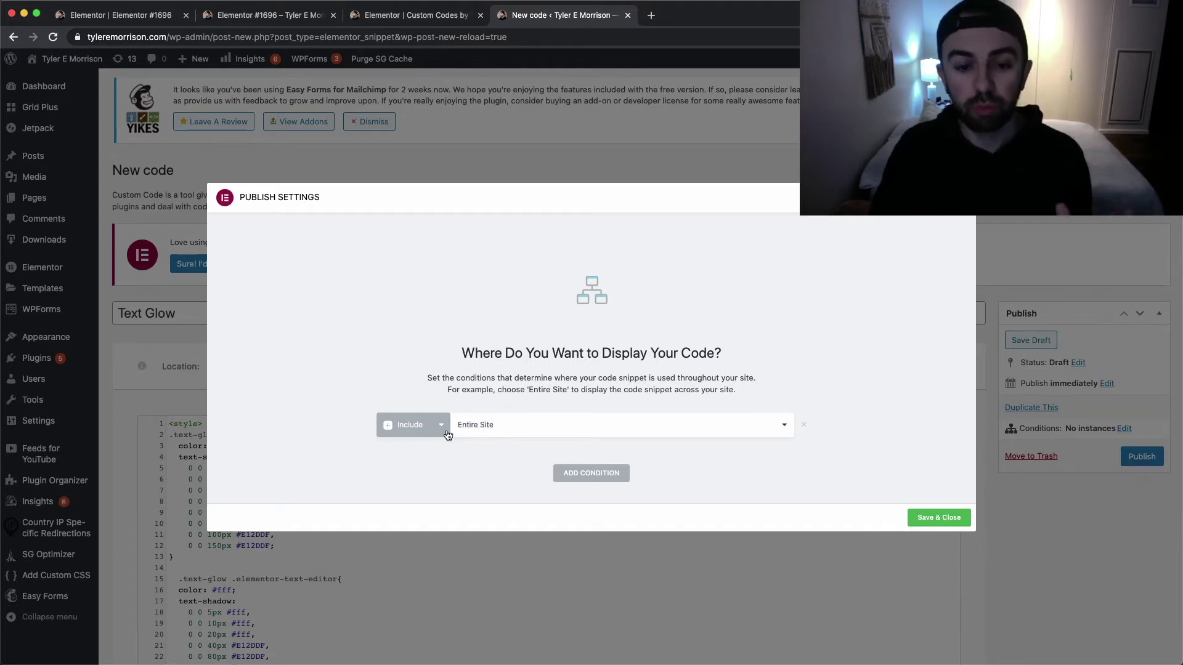
Add an Include > Singular > All Singular display condition and save the conditions
{"action": "left_click", "coordinate": [607, 474]}
{"action": "left_click", "coordinate": [527, 447]}
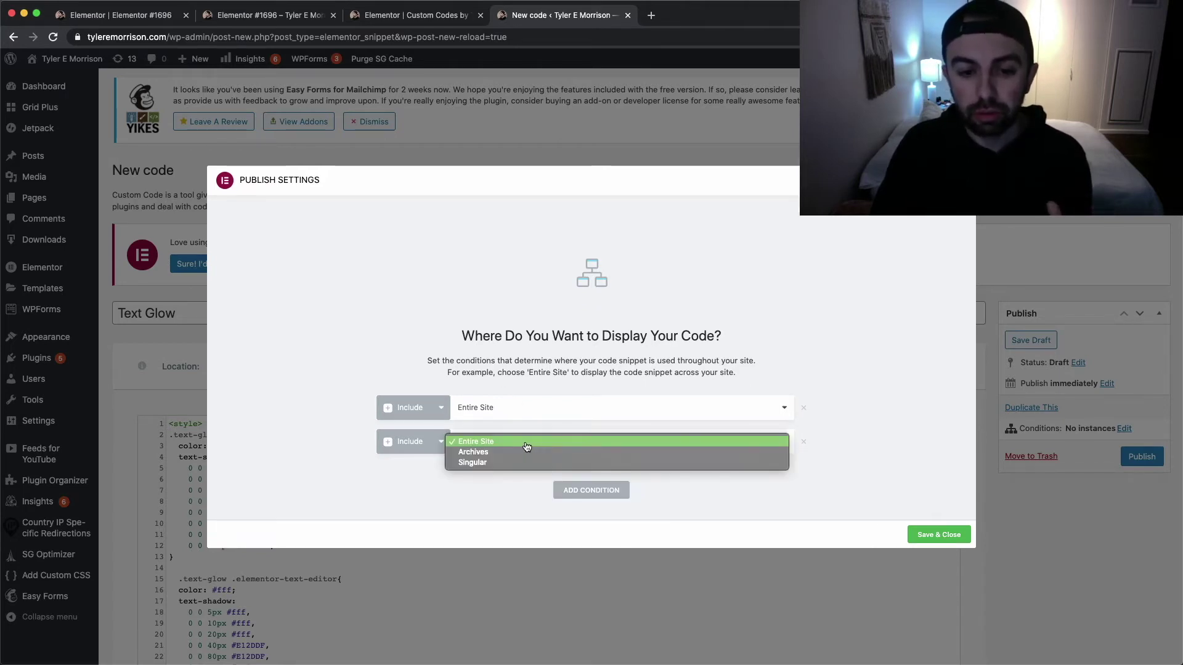
{"action": "left_click", "coordinate": [515, 467]}
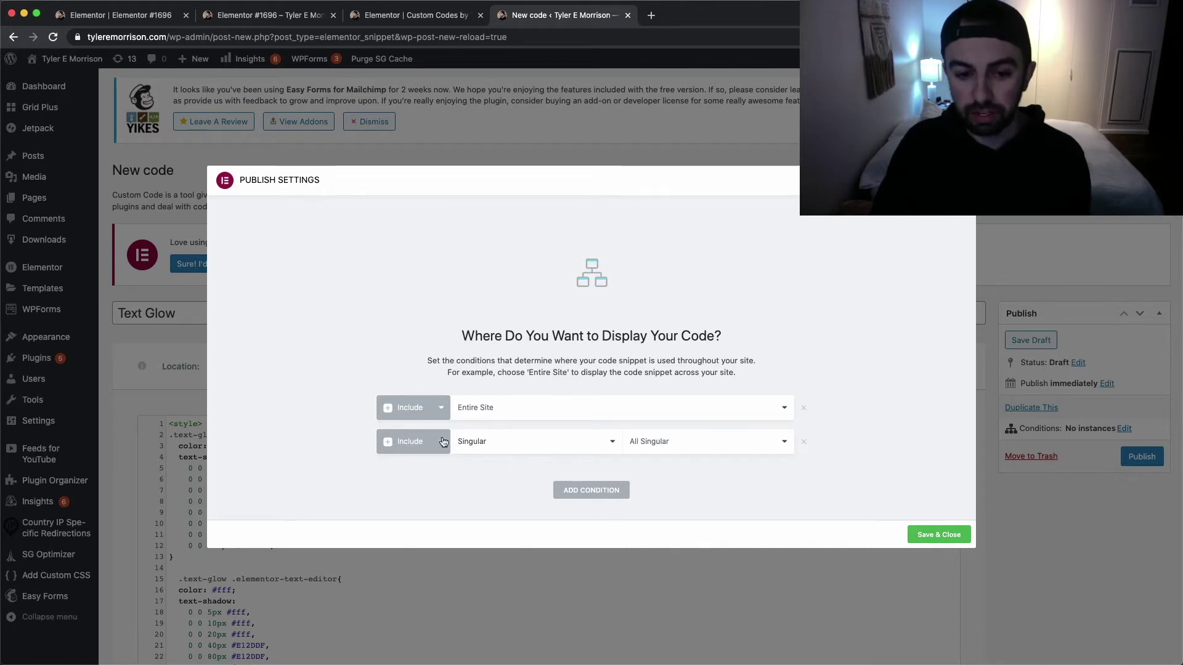
{"action": "left_click", "coordinate": [940, 535]}
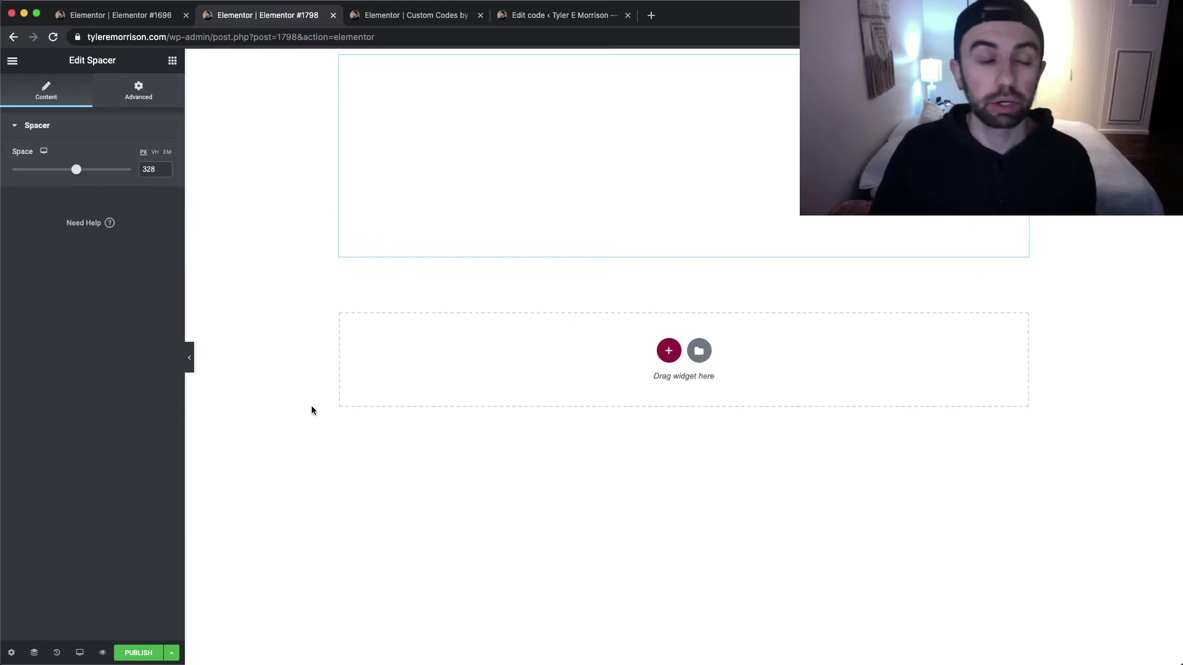
Set the page's classic background to the black Primary global colour
{"action": "left_click", "coordinate": [11, 652]}
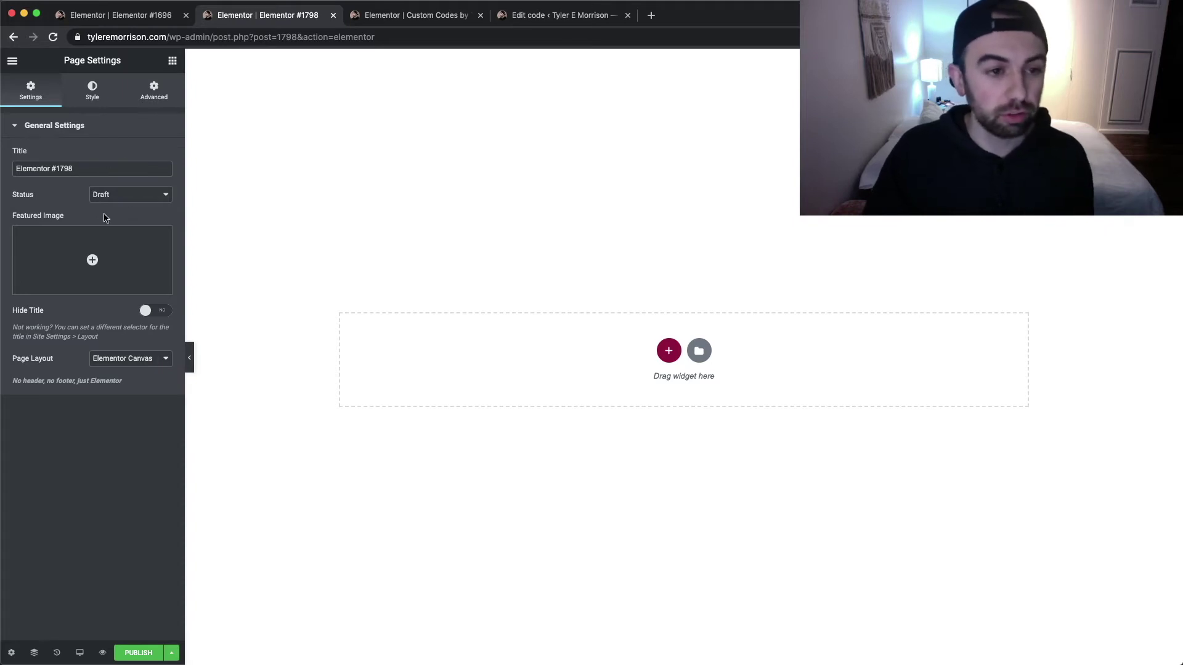
{"action": "left_click", "coordinate": [93, 90]}
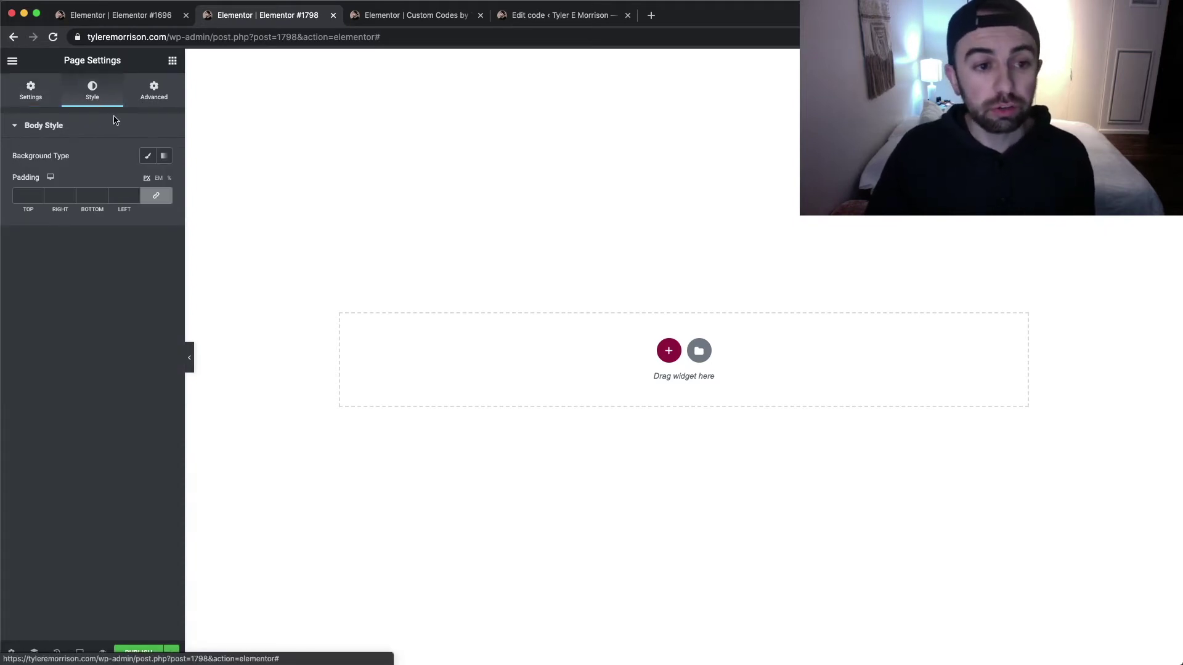
{"action": "left_click", "coordinate": [148, 156]}
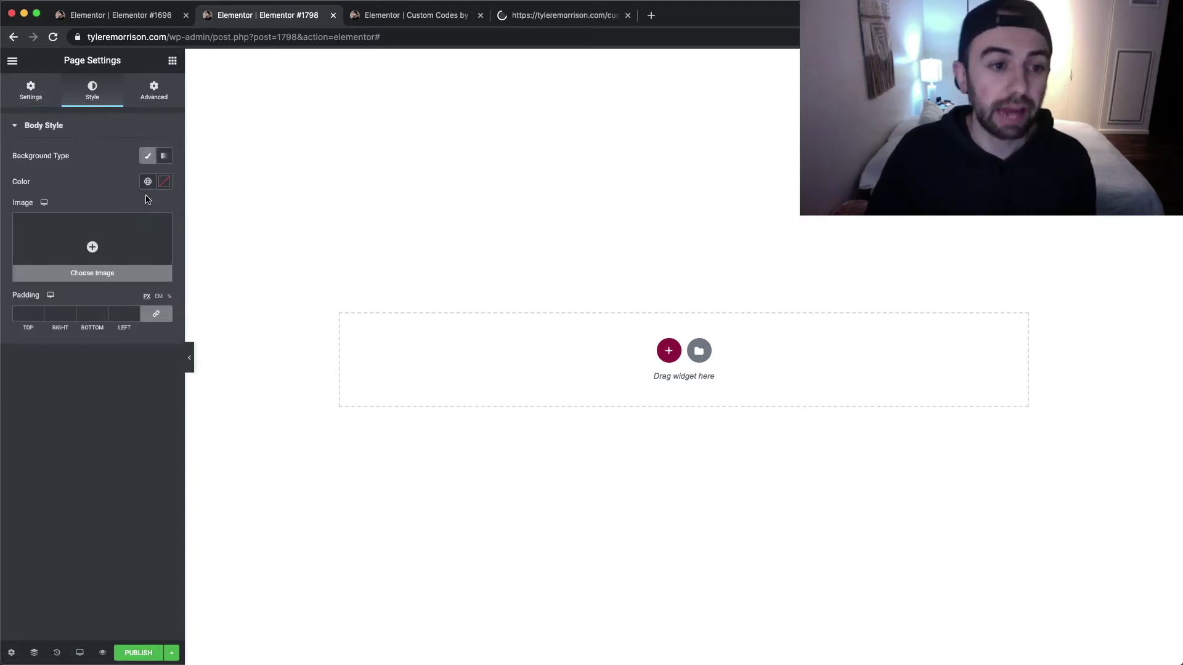
{"action": "left_click", "coordinate": [148, 182]}
{"action": "left_click", "coordinate": [50, 239]}
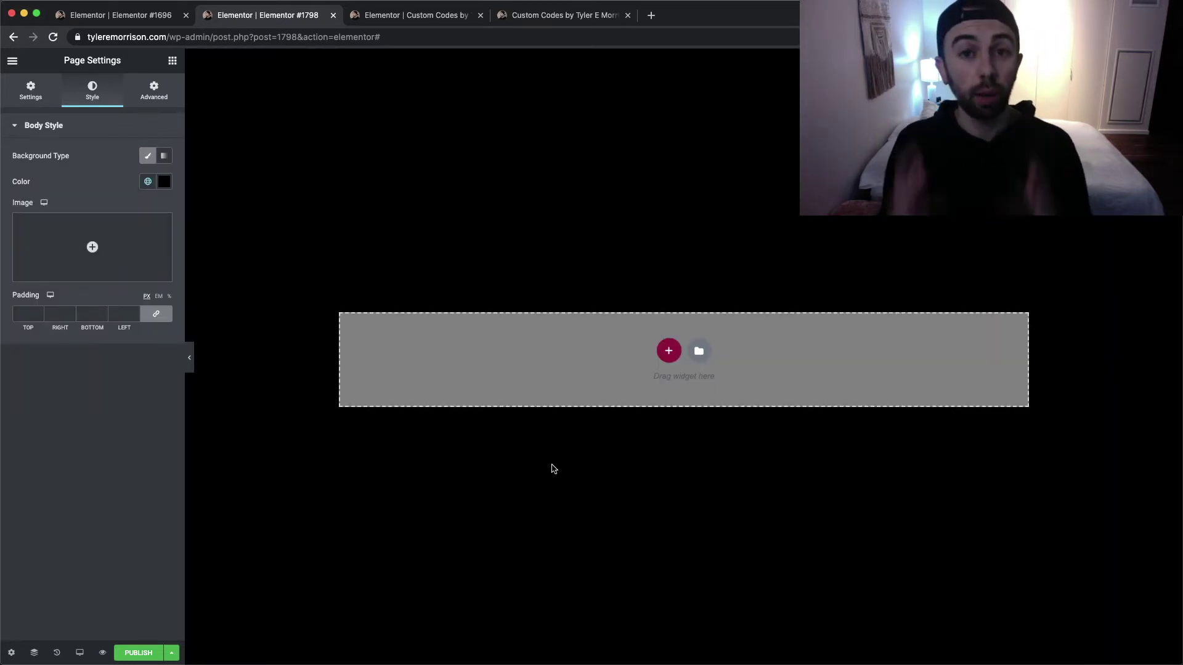
Add a Heading widget to the top section and ready its CSS Classes field
{"action": "left_click", "coordinate": [335, 203]}
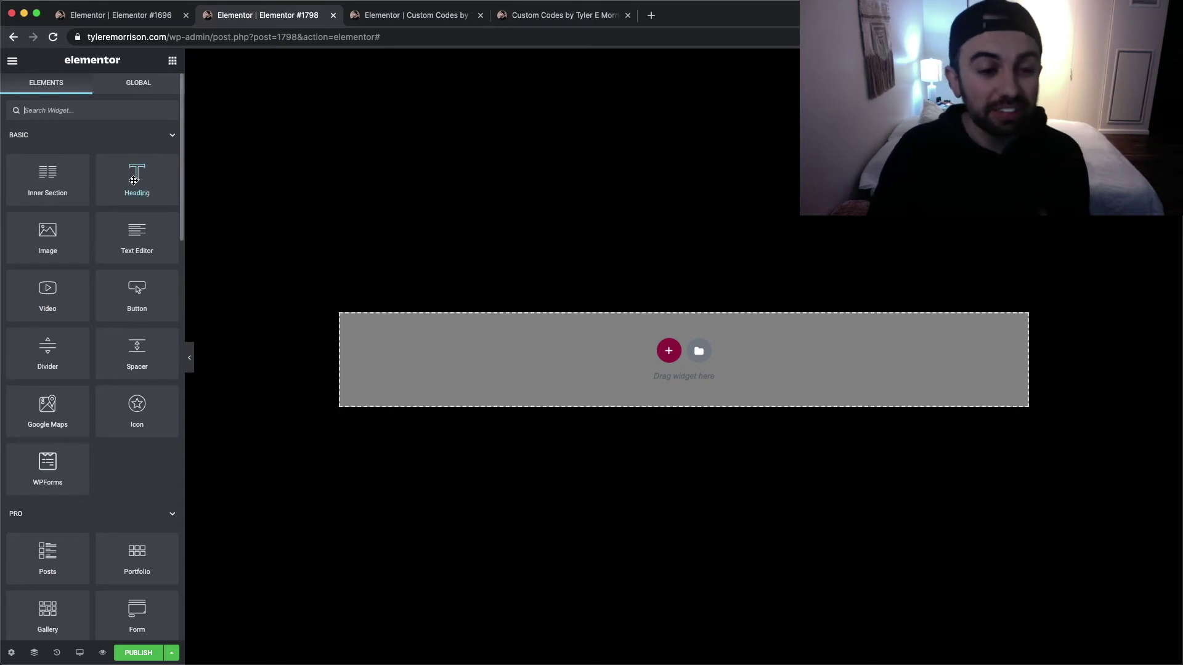
{"action": "left_click_drag", "start_coordinate": [136, 182], "coordinate": [486, 232]}
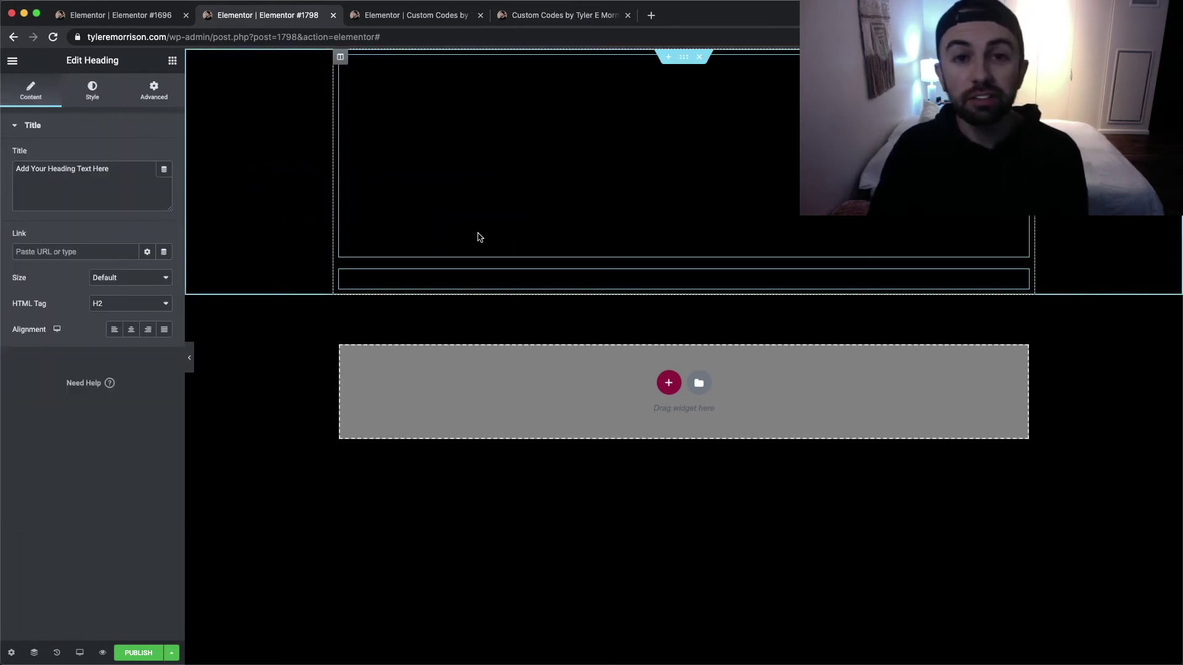
{"action": "left_click", "coordinate": [152, 94]}
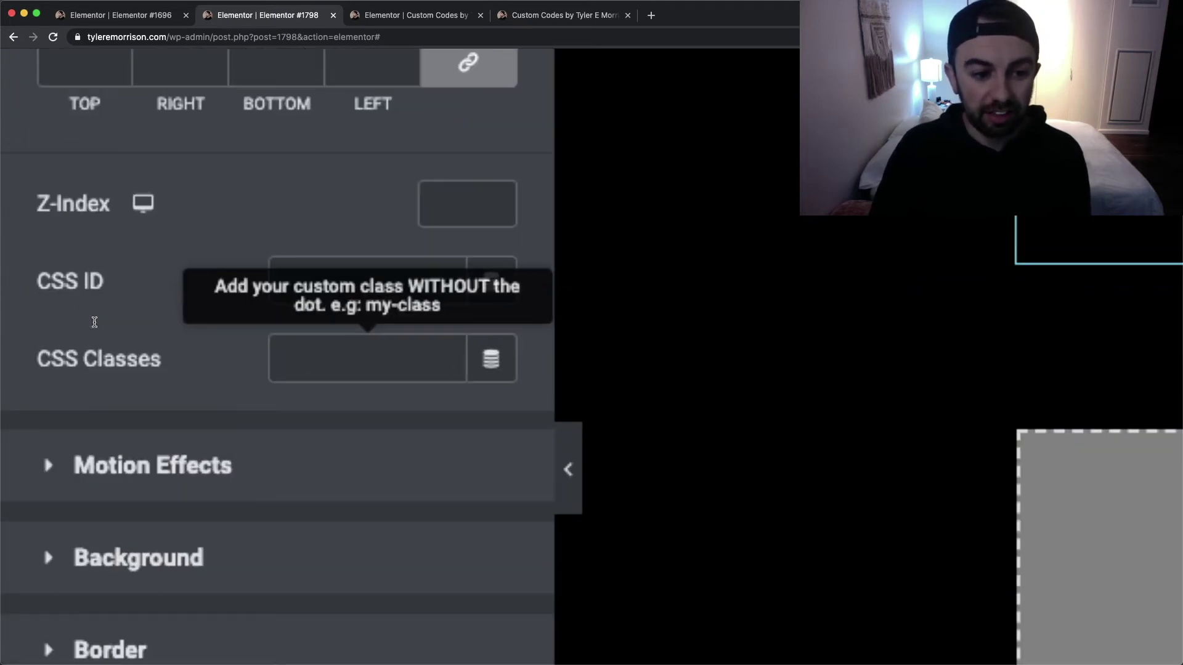
{"action": "left_click", "coordinate": [381, 353]}
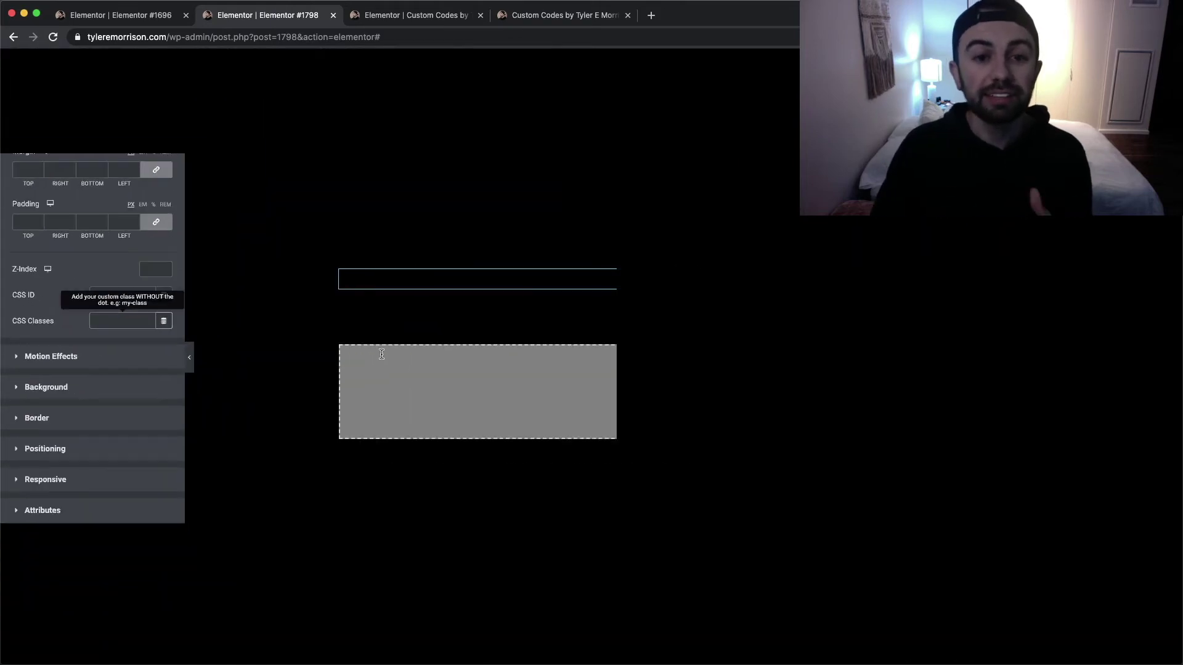
{"action": "left_click", "coordinate": [533, 17]}
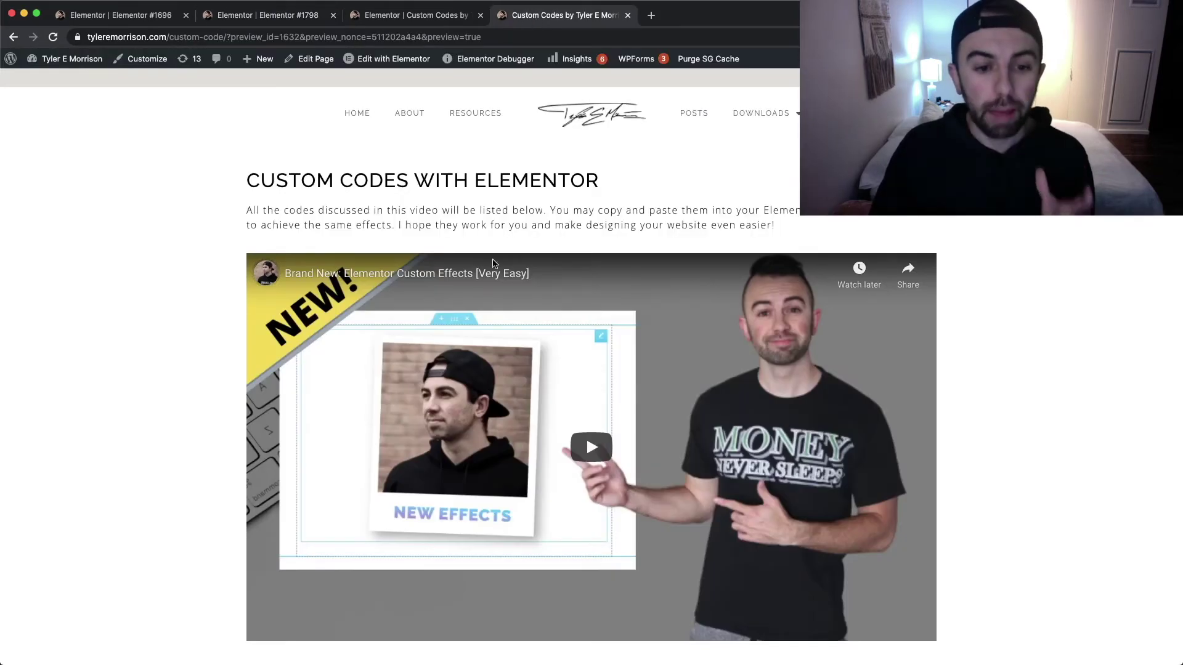
Select the text-glow class name under Text Glow, then go back to the editor
{"action": "scroll", "coordinate": [556, 250], "scroll_direction": "down", "scroll_amount": 20}
{"action": "scroll", "coordinate": [556, 251], "scroll_direction": "down", "scroll_amount": 20}
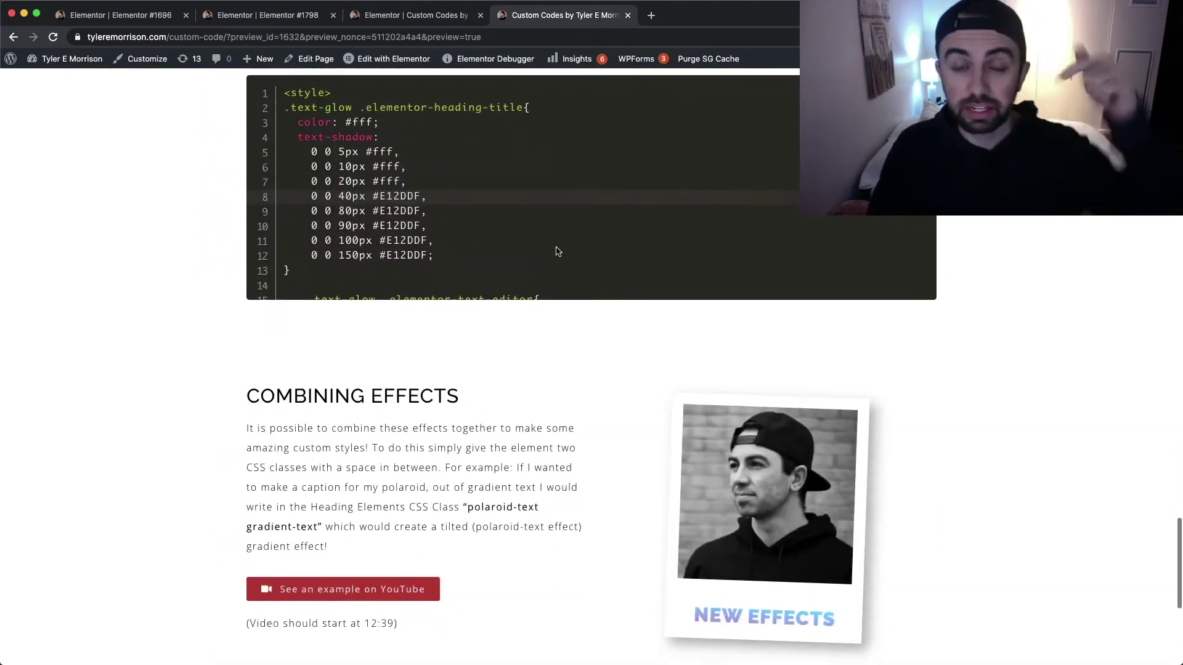
{"action": "scroll", "coordinate": [557, 251], "scroll_direction": "up", "scroll_amount": 5}
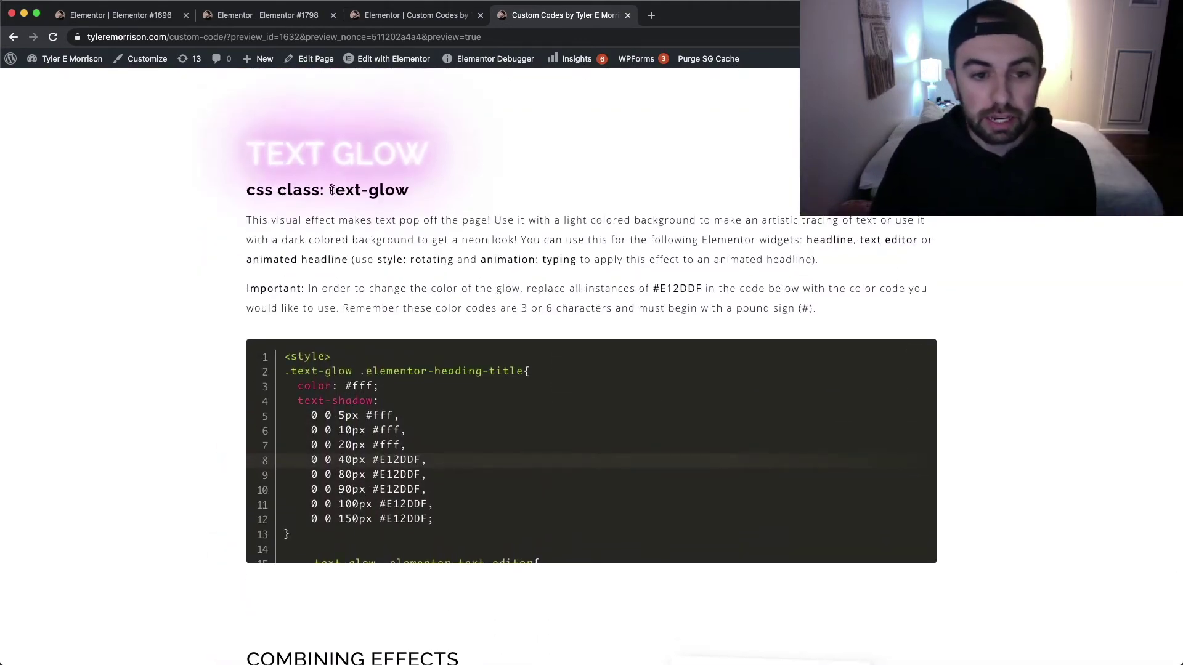
{"action": "left_click_drag", "start_coordinate": [330, 190], "coordinate": [409, 188]}
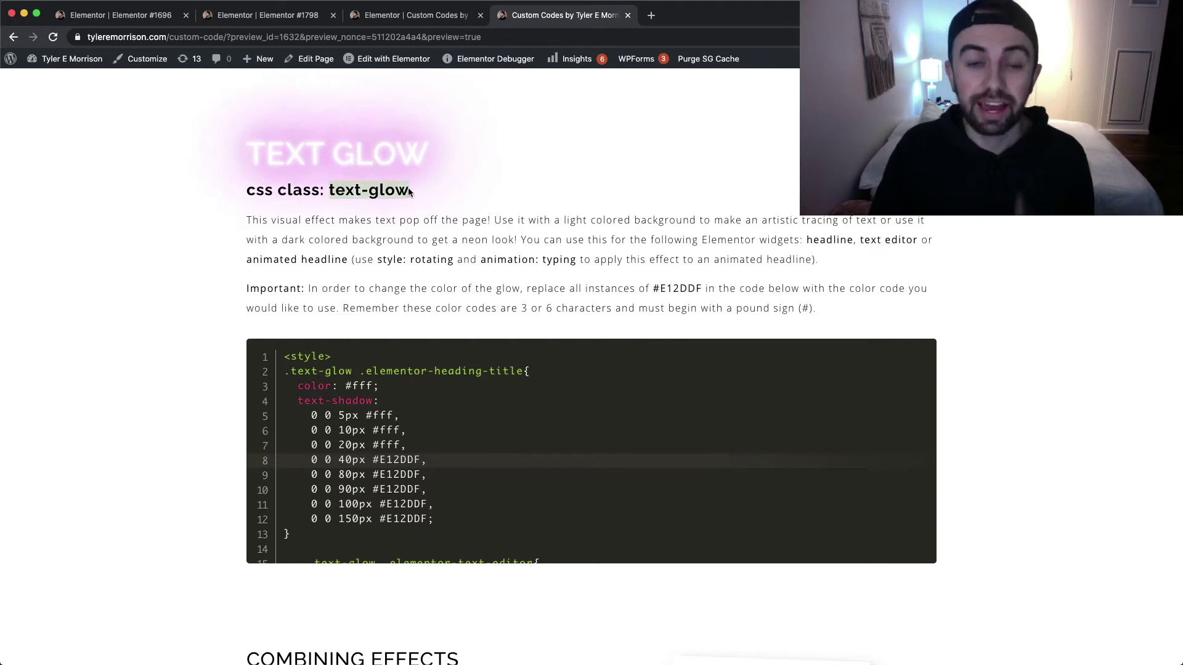
{"action": "left_click", "coordinate": [263, 19]}
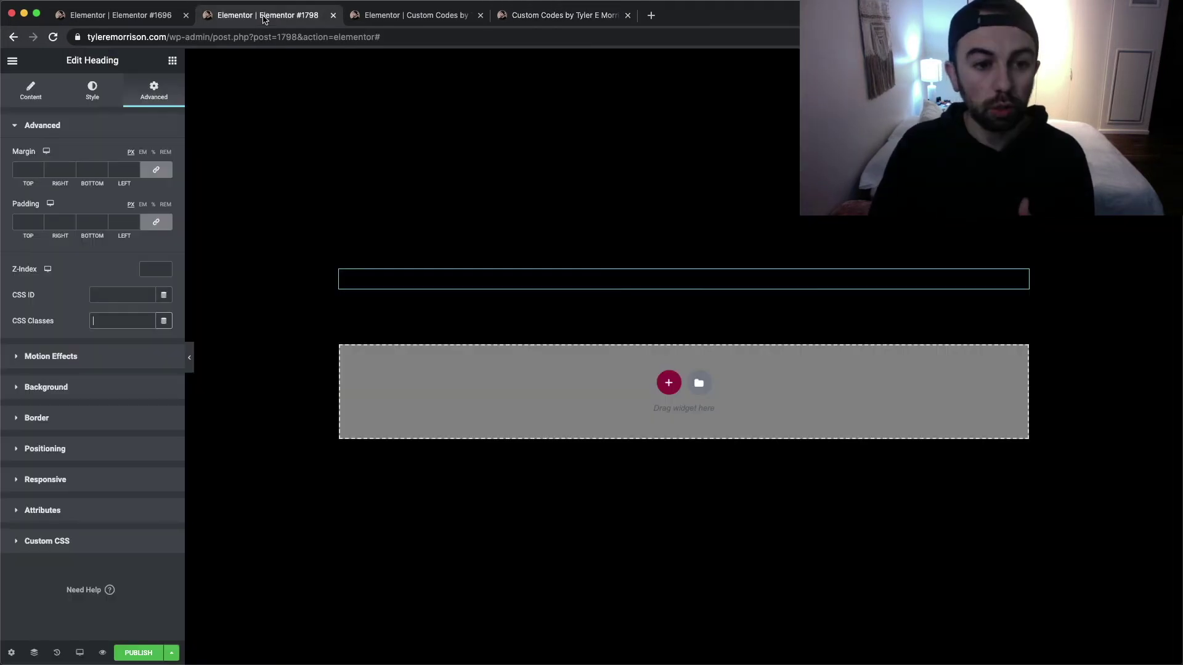
Give the heading the CSS class text-glow
{"action": "left_click", "coordinate": [111, 325]}
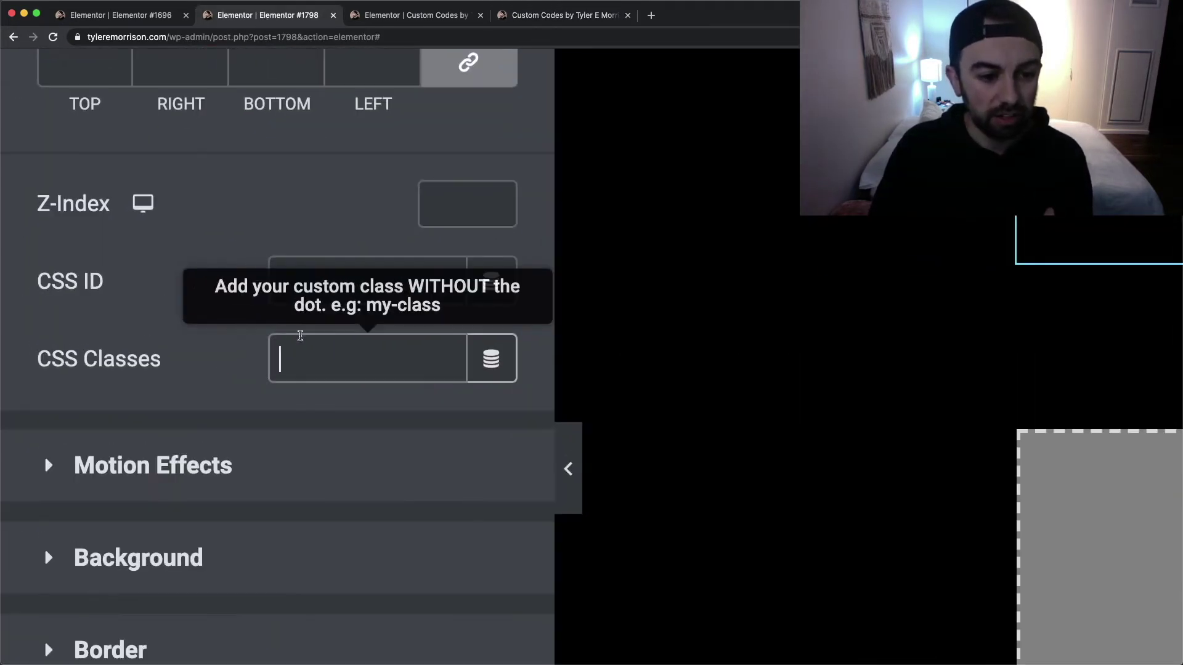
{"action": "type", "text": "text-glow"}
{"action": "scroll", "coordinate": [344, 291], "scroll_direction": "down", "scroll_amount": 2}
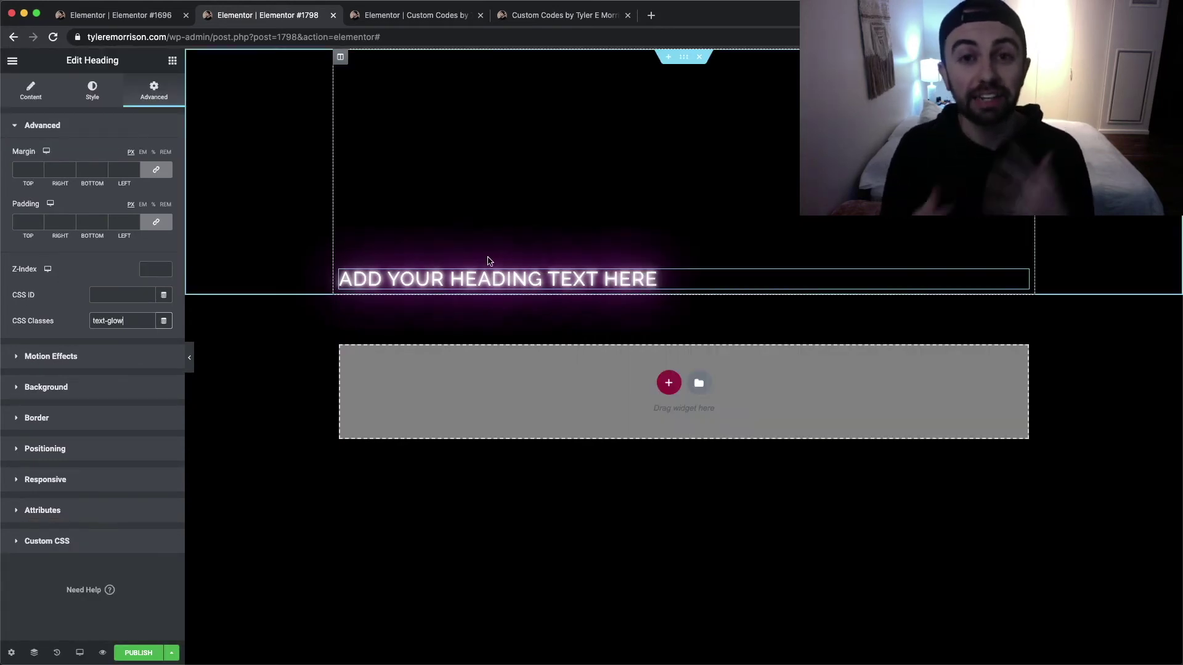
Replace the heading's placeholder text with HELLO WORLD!
{"action": "triple_click", "coordinate": [489, 278]}
{"action": "key", "text": "BackSpace"}
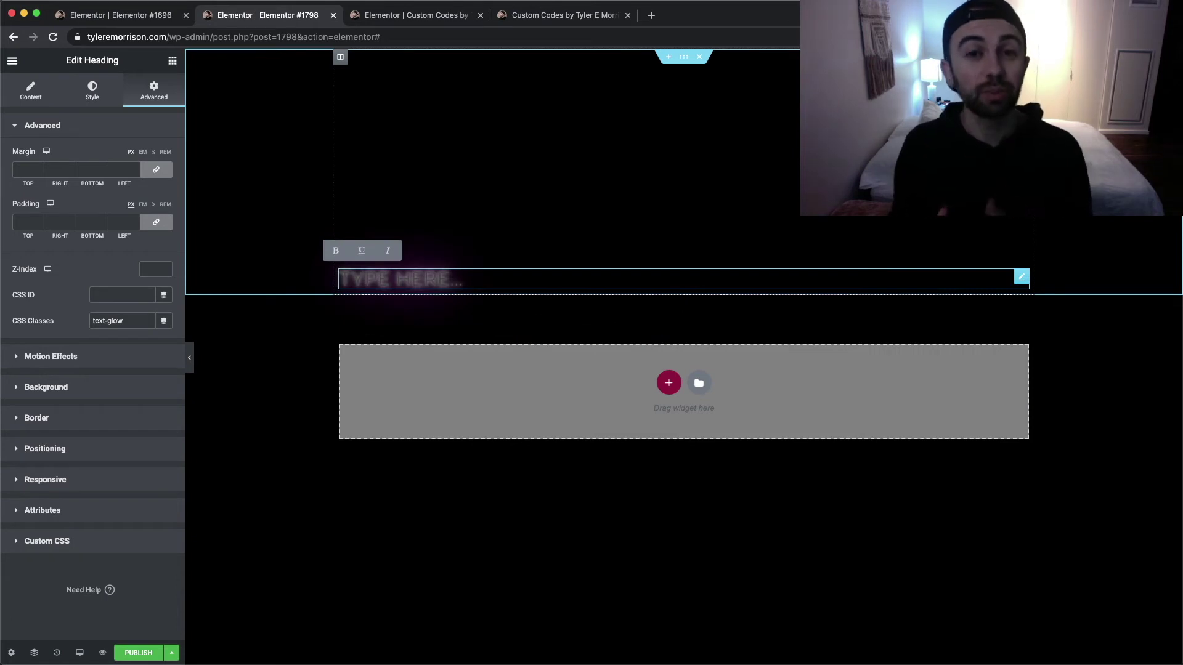
{"action": "type", "text": "HE"}
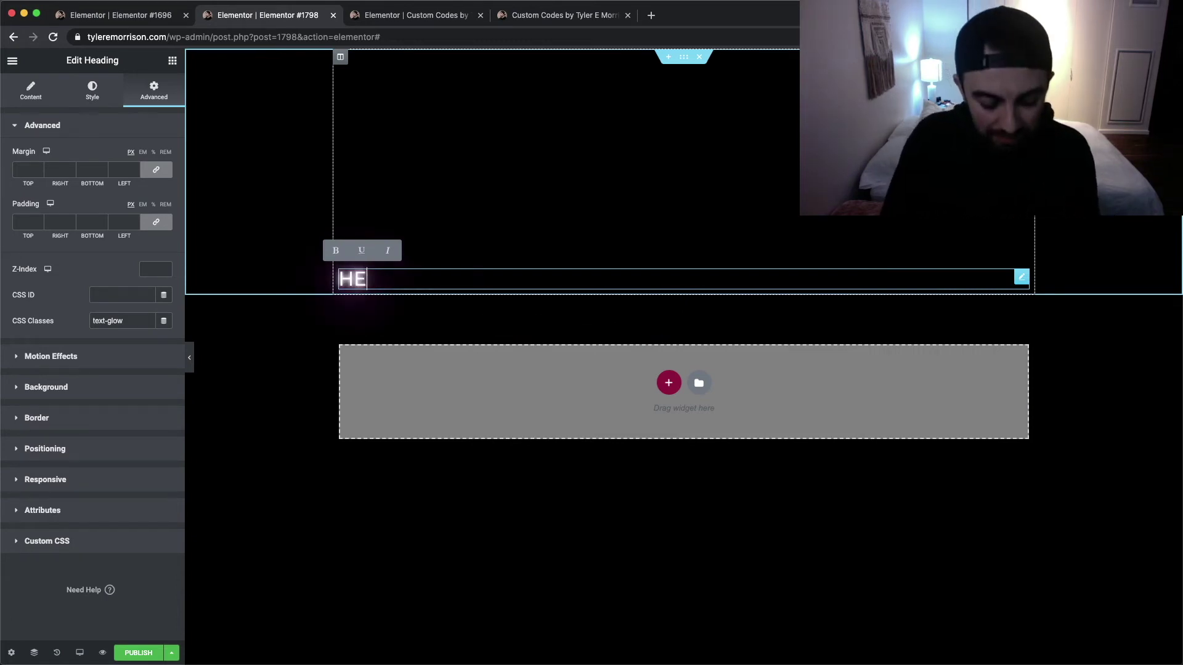
{"action": "type", "text": "LLO WORLD"}
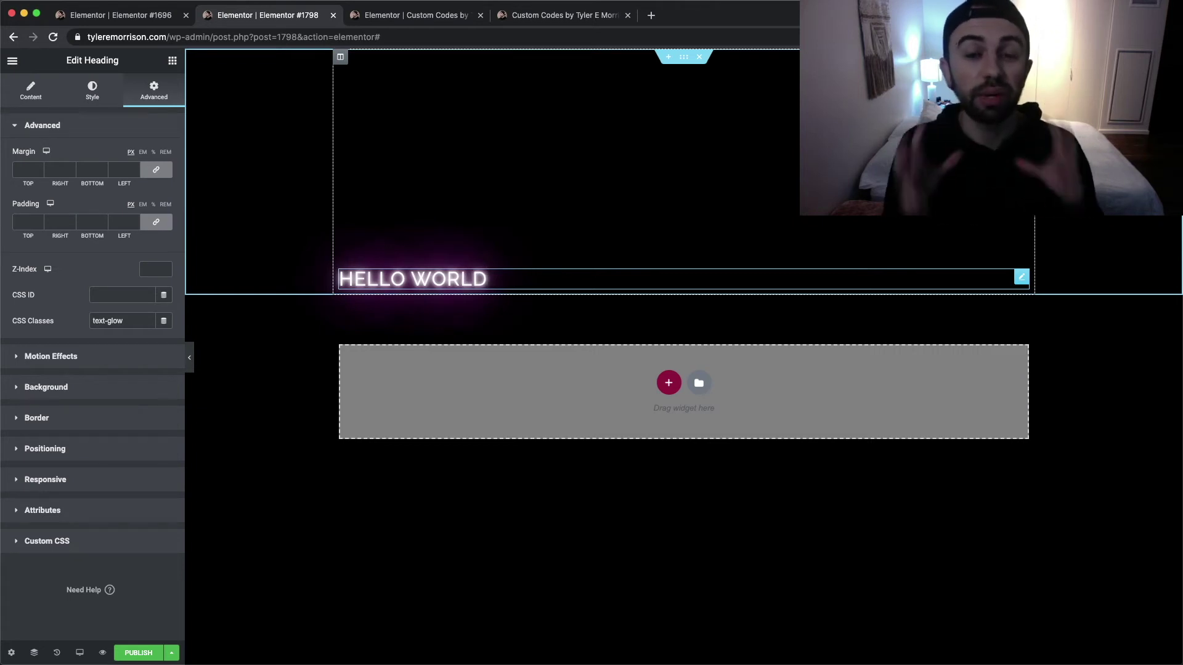
{"action": "type", "text": "!"}
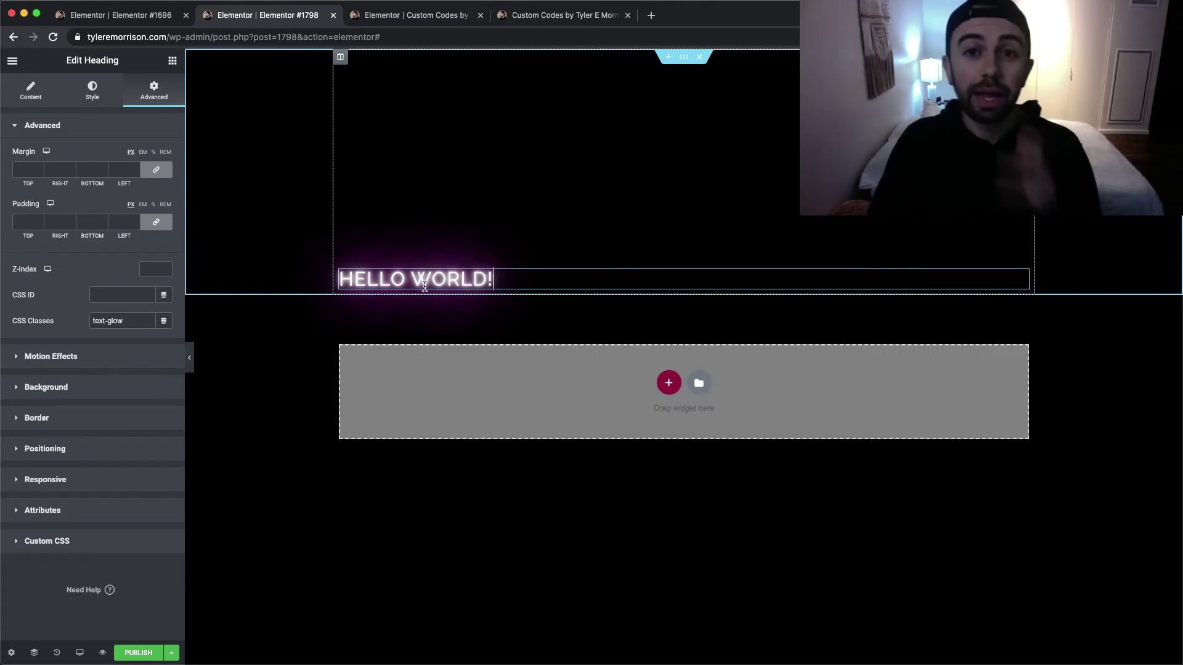
Test the glow on a white #FFFFFF page background, then select the top spacer
{"action": "left_click", "coordinate": [11, 652]}
{"action": "left_click", "coordinate": [115, 97]}
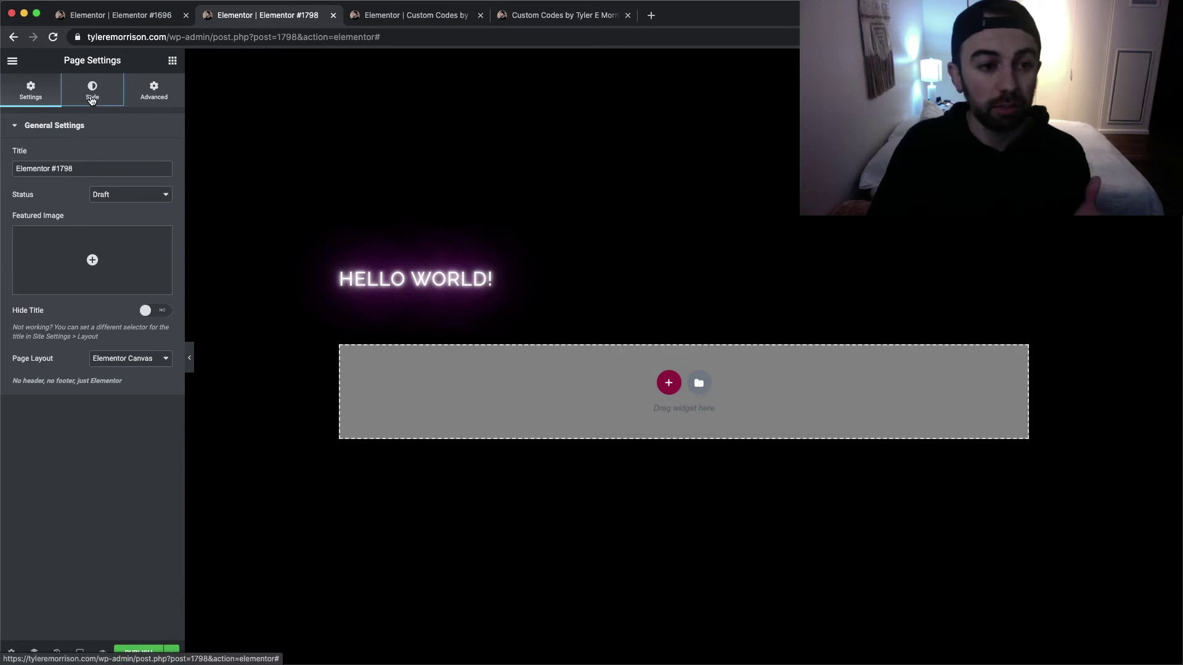
{"action": "left_click", "coordinate": [164, 181]}
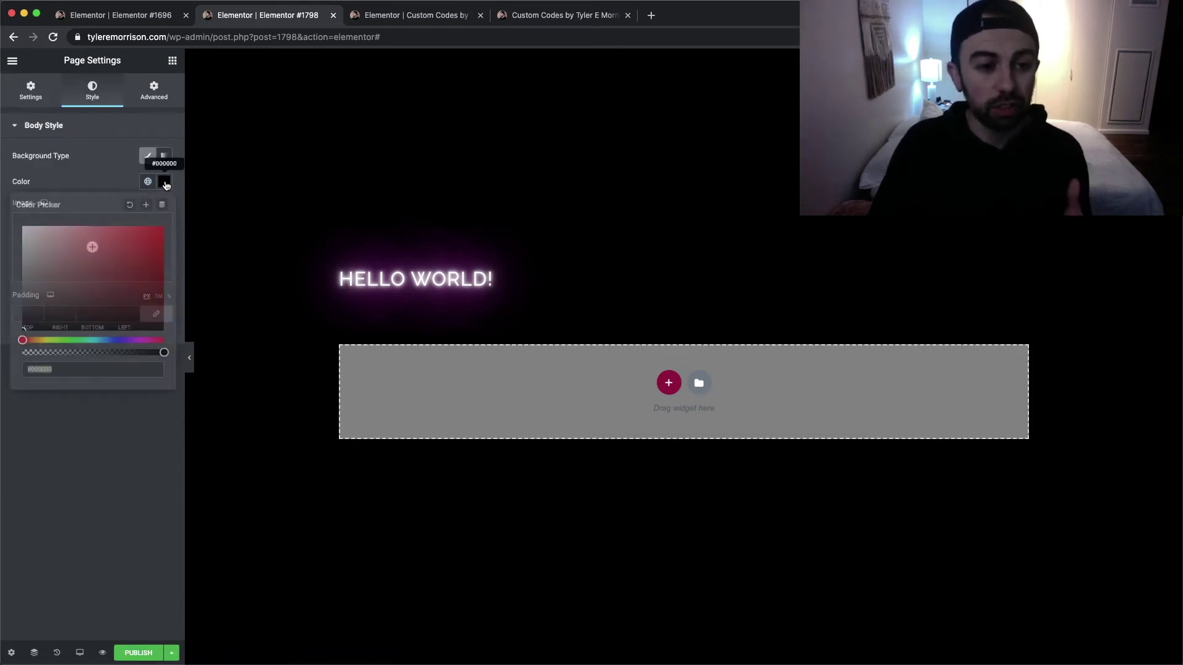
{"action": "left_click_drag", "start_coordinate": [39, 270], "coordinate": [3, 193]}
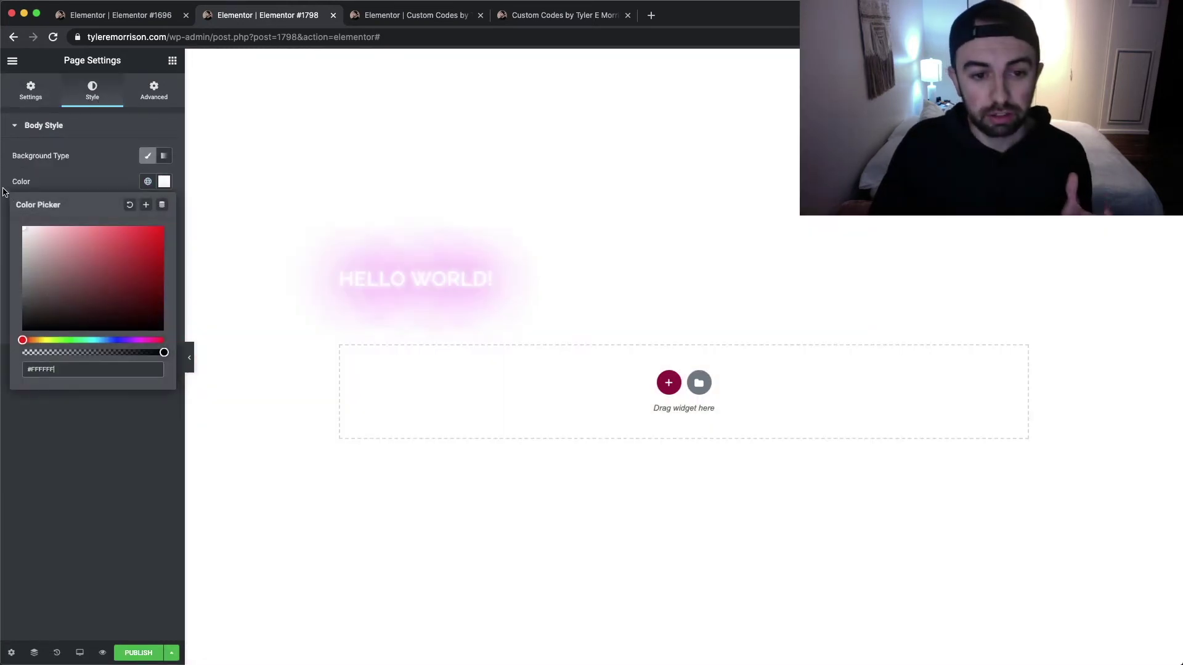
{"action": "left_click", "coordinate": [660, 217]}
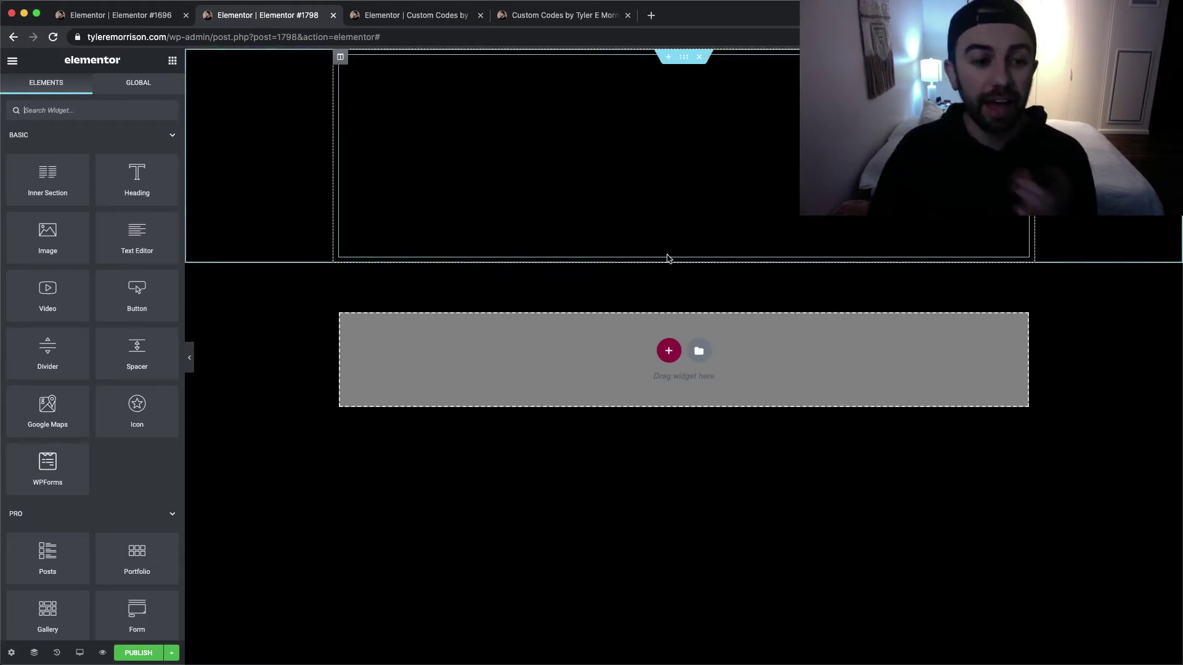
Search the widgets for 'ani' and drag an Animated Headline onto the page
{"action": "left_click", "coordinate": [81, 109]}
{"action": "type", "text": "anim"}
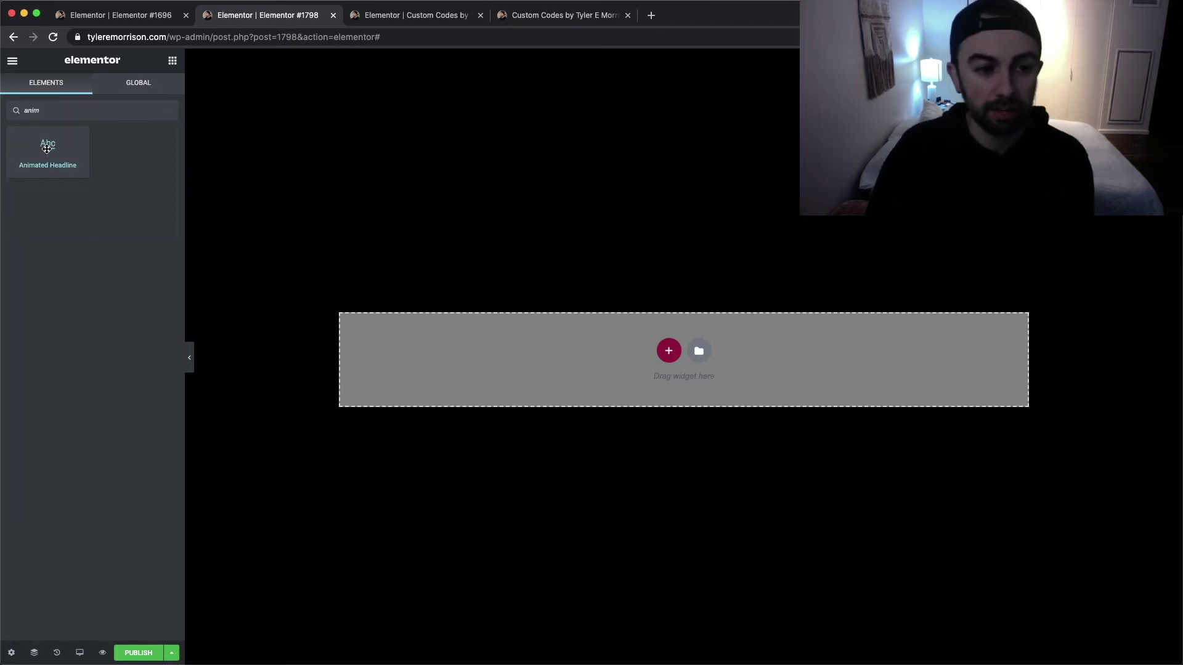
{"action": "left_click_drag", "start_coordinate": [47, 148], "coordinate": [661, 255]}
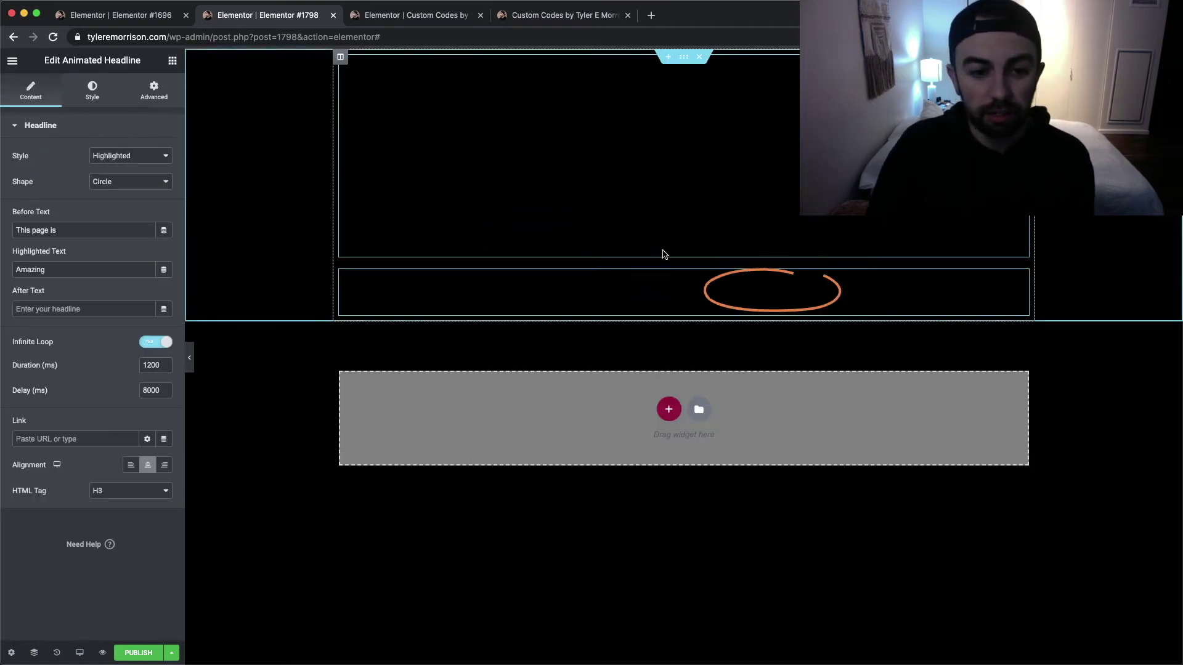
Set the headline text color to #FFFFFF in the Style settings
{"action": "left_click", "coordinate": [96, 92]}
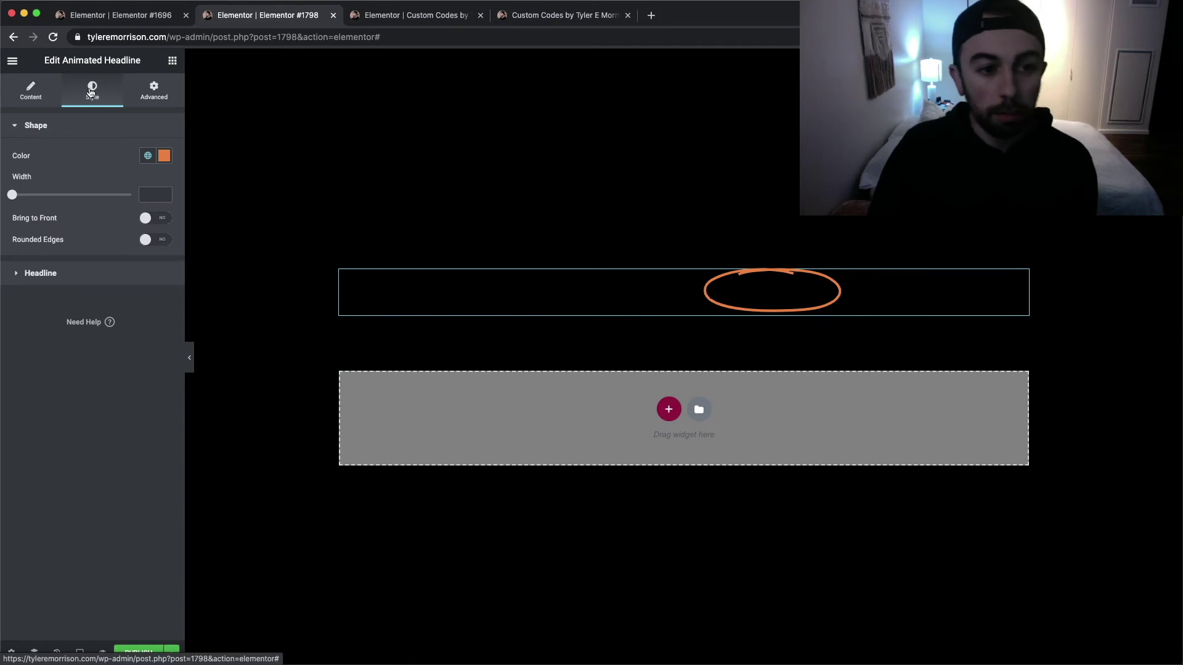
{"action": "left_click", "coordinate": [47, 273]}
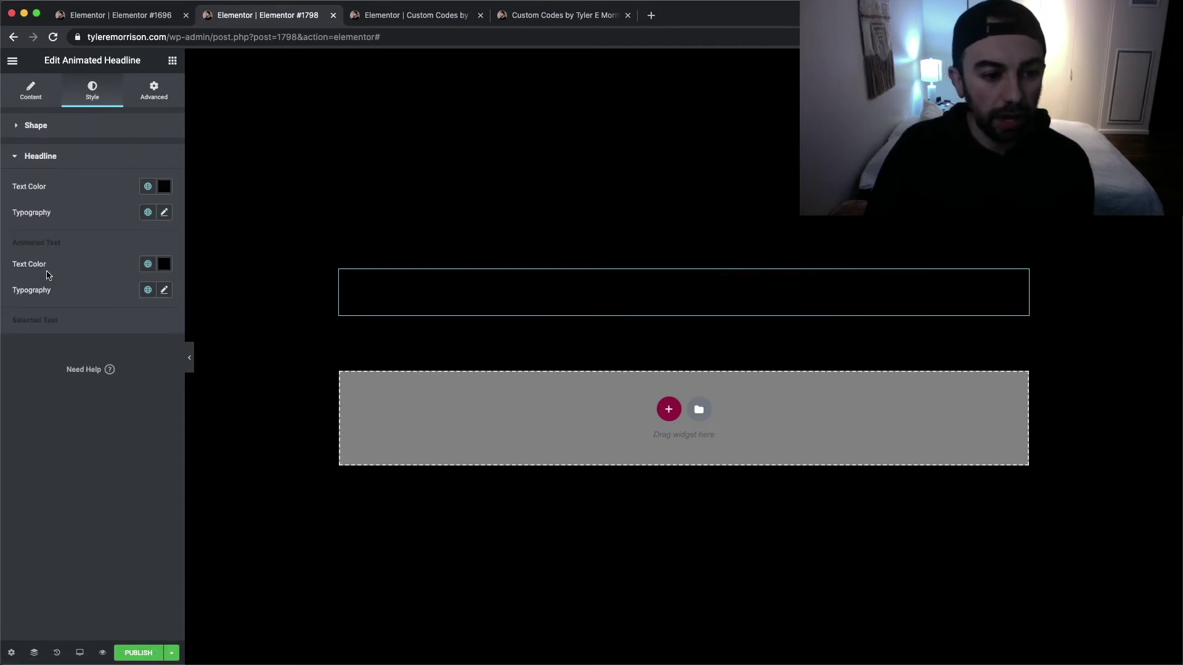
{"action": "left_click", "coordinate": [166, 188]}
{"action": "type", "text": "#FFFFFF"}
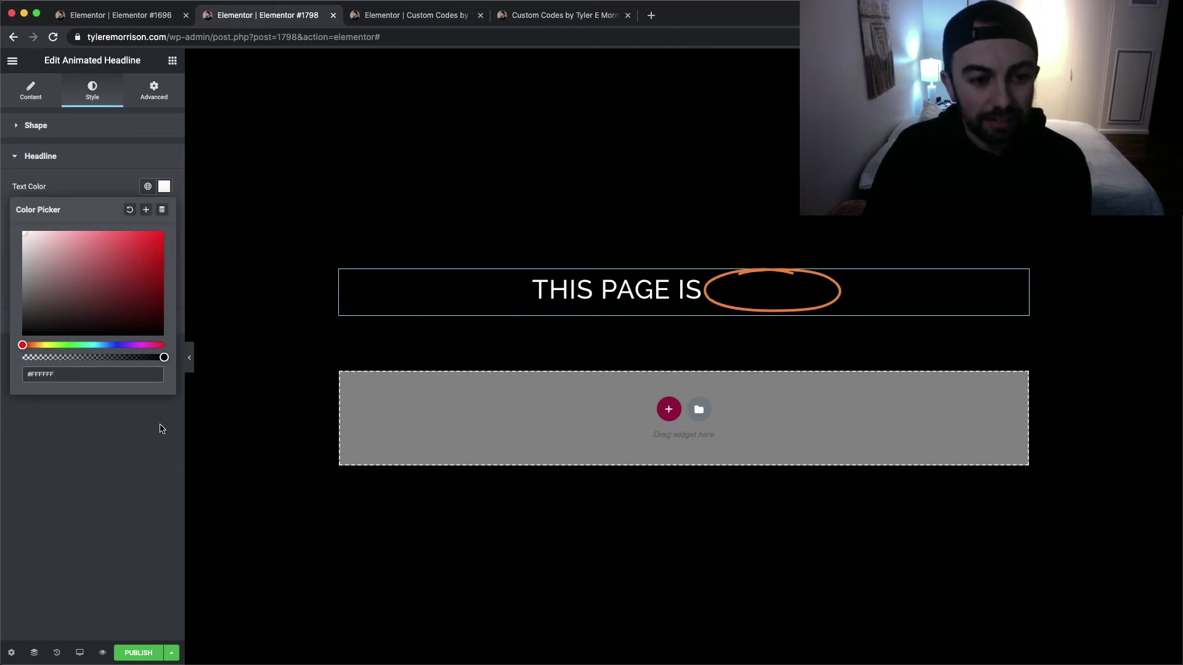
{"action": "left_click", "coordinate": [159, 467]}
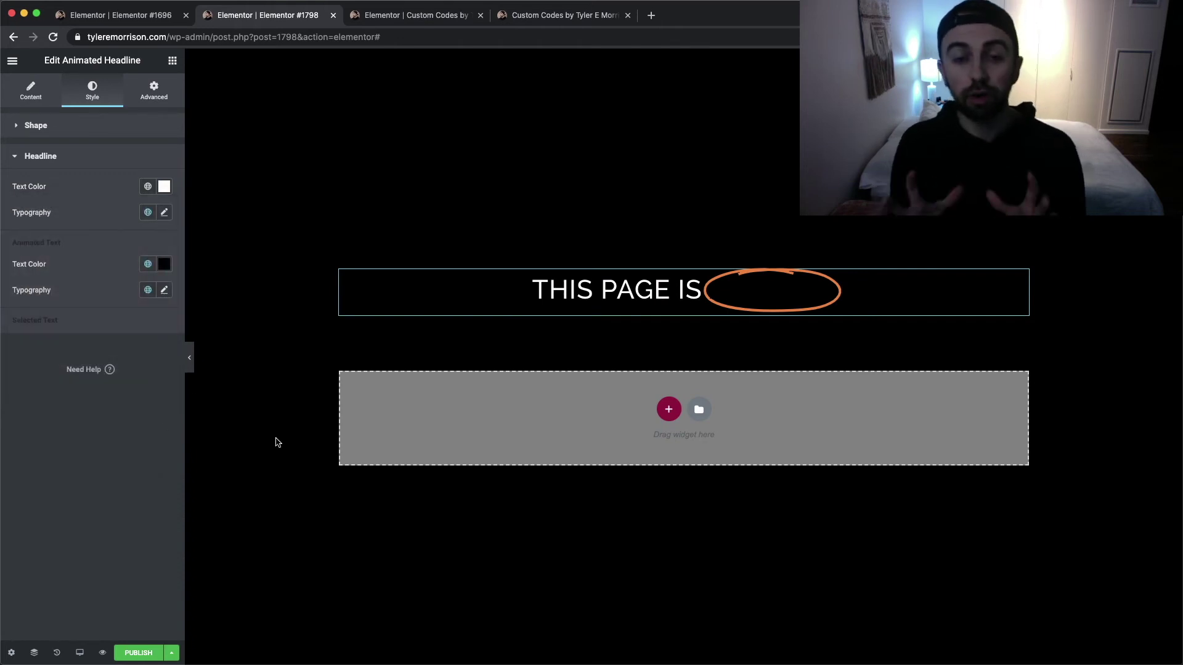
Switch the headline style to Rotating and bring up the Custom Codes page
{"action": "left_click", "coordinate": [21, 98]}
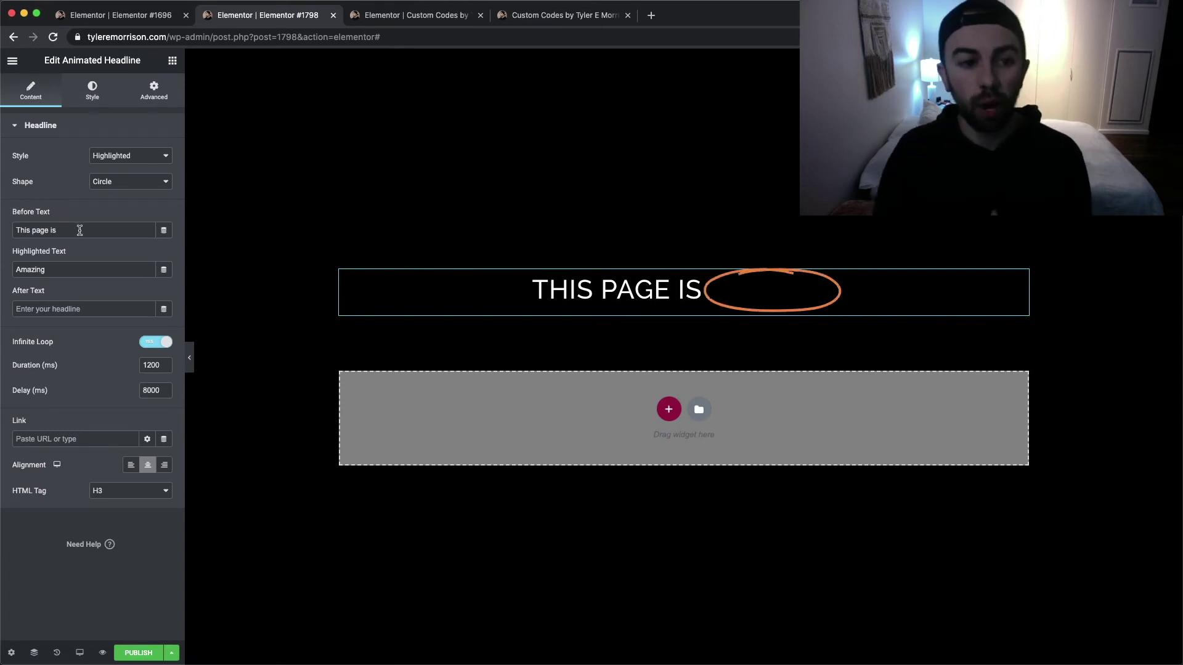
{"action": "left_click", "coordinate": [139, 156]}
{"action": "left_click", "coordinate": [110, 165]}
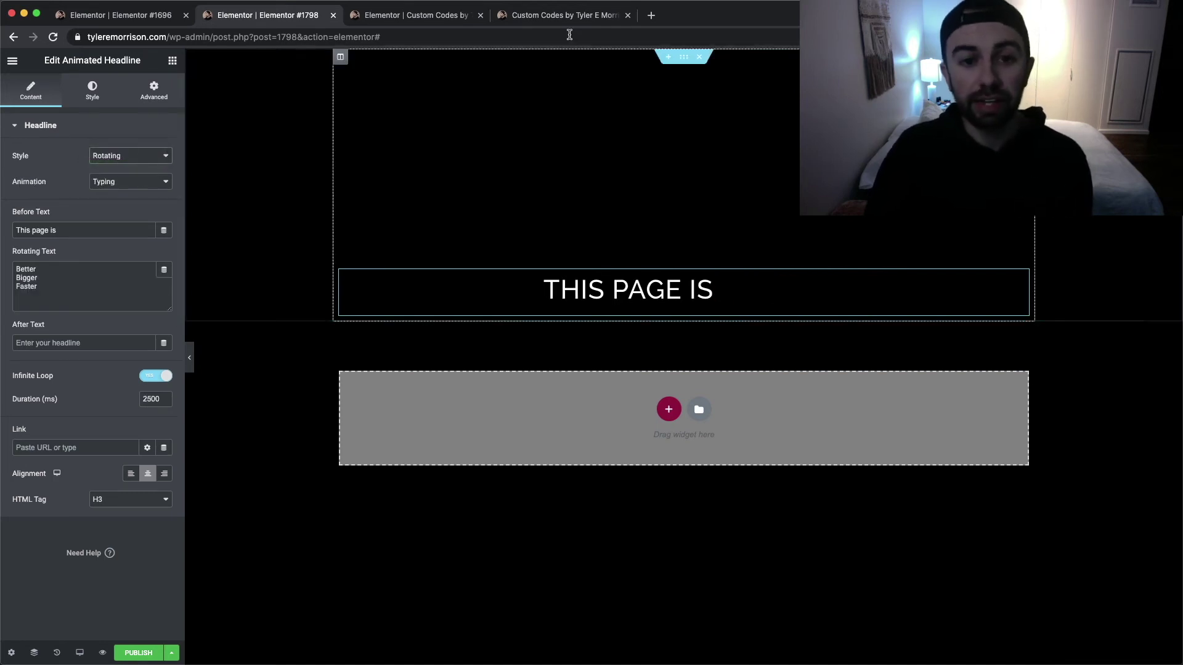
{"action": "left_click", "coordinate": [562, 15]}
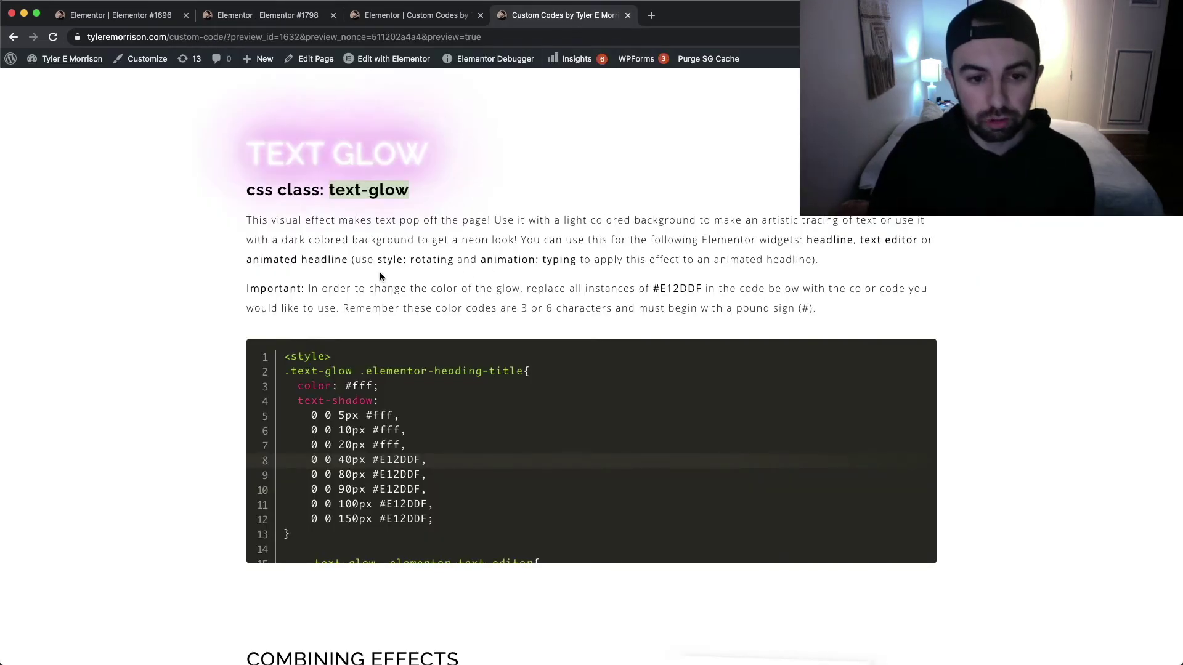
Highlight the animated headline and Rotating-style notes on the Text Glow page, then return to Elementor #1798
{"action": "left_click_drag", "start_coordinate": [246, 259], "coordinate": [453, 260]}
{"action": "left_click", "coordinate": [505, 260]}
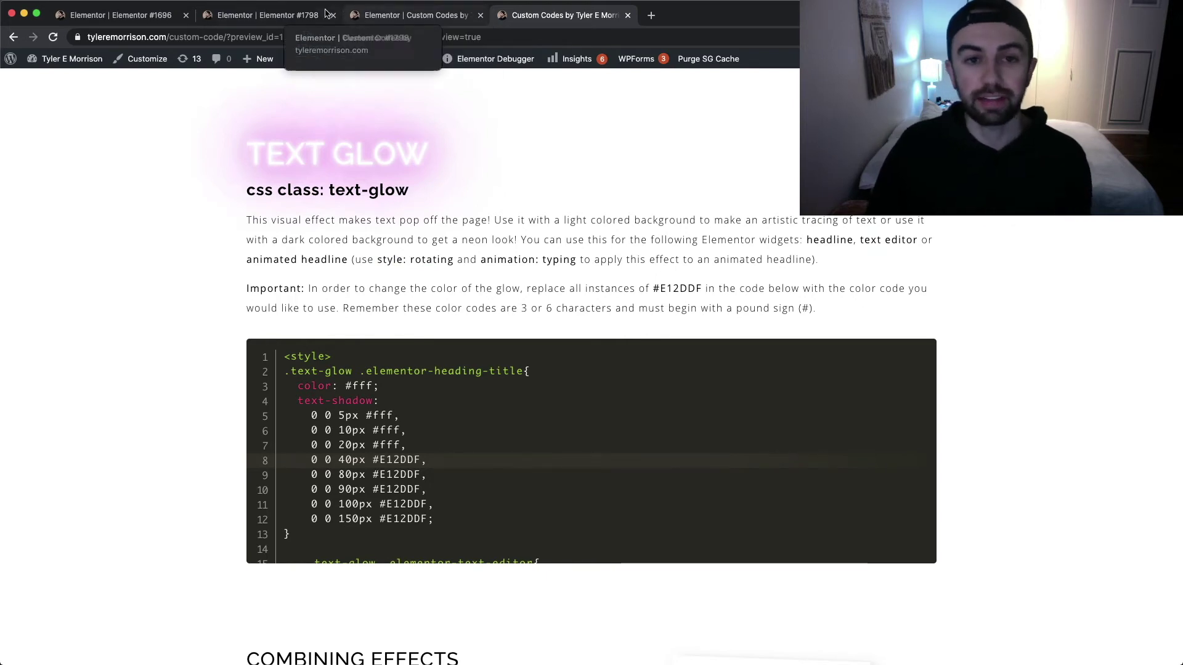
{"action": "left_click", "coordinate": [265, 14]}
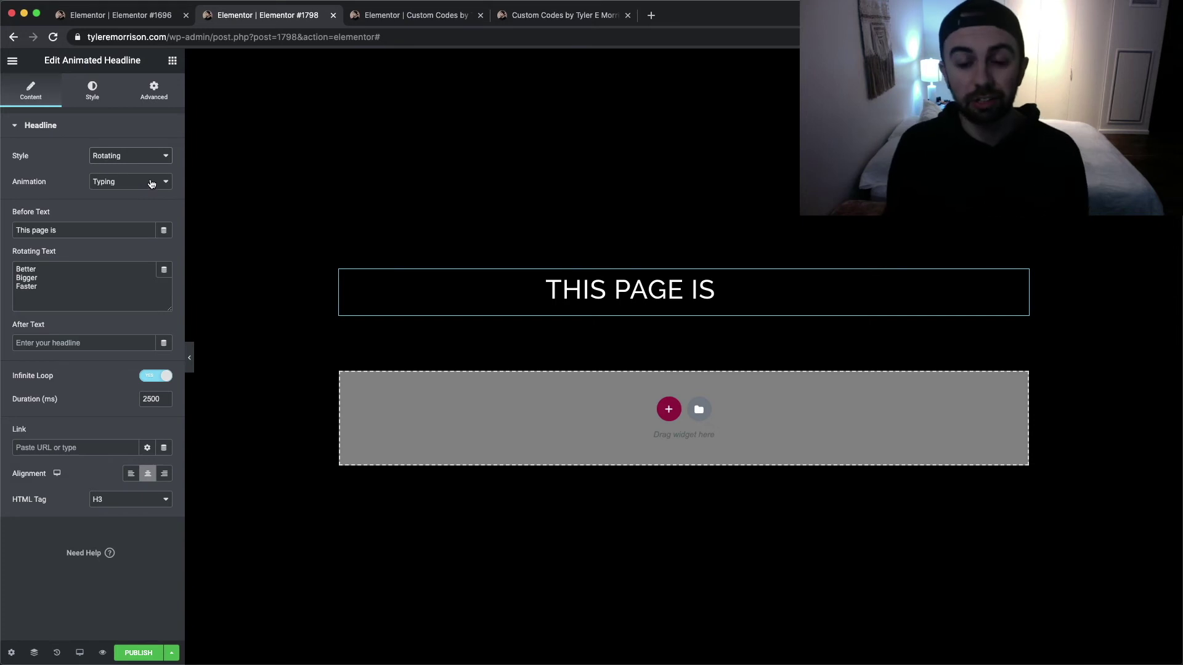
Give the animated headline the CSS class text-glow under Advanced settings
{"action": "left_click", "coordinate": [165, 94]}
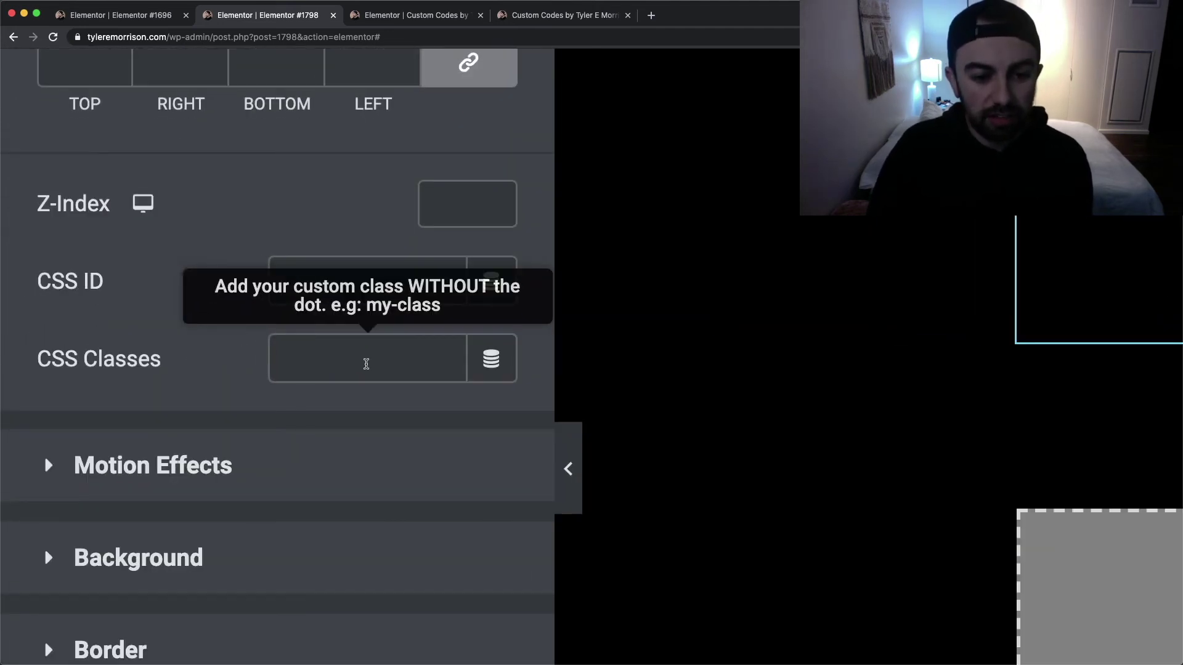
{"action": "left_click", "coordinate": [122, 322]}
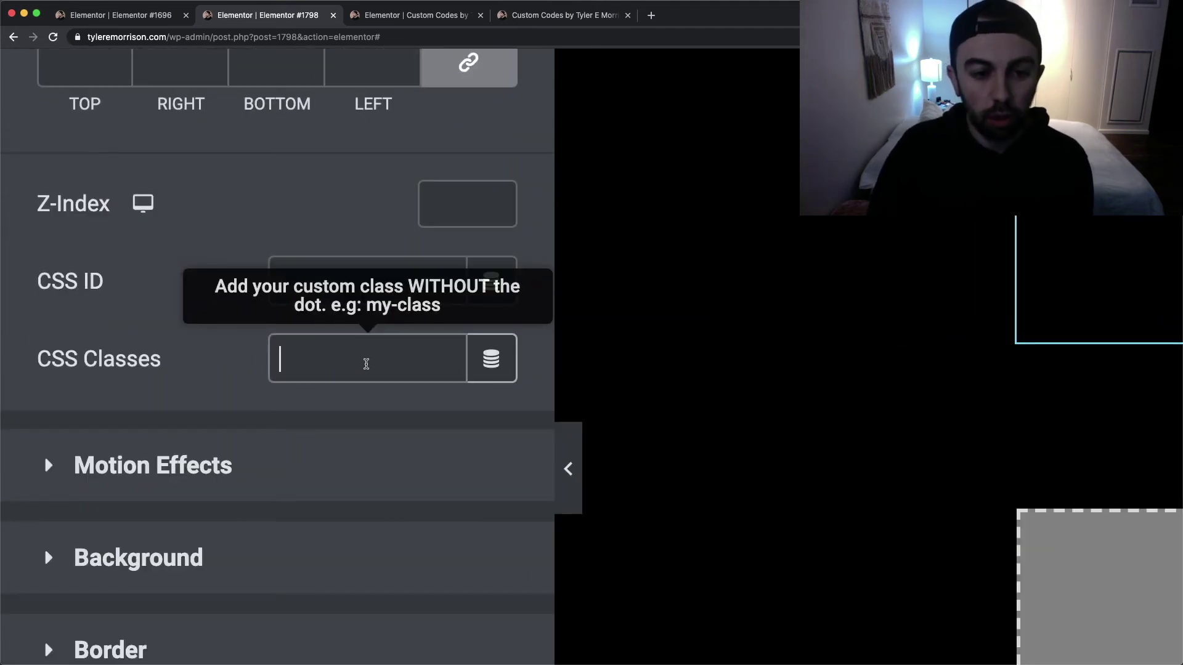
{"action": "type", "text": "text-glow"}
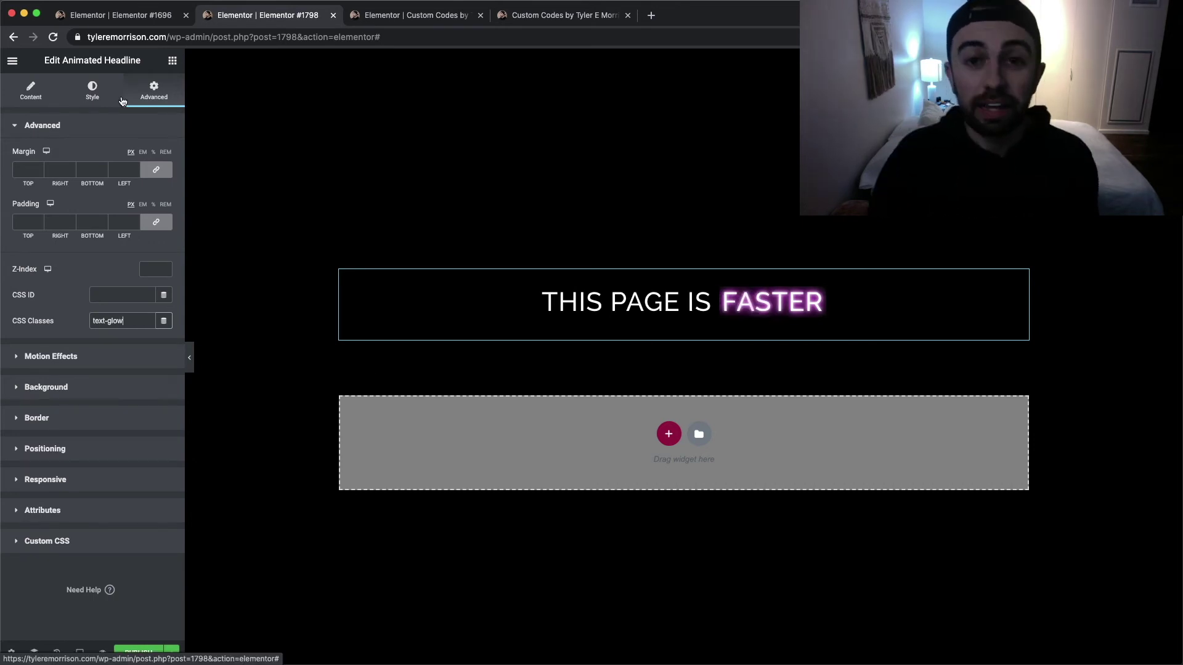
{"action": "left_click", "coordinate": [32, 92]}
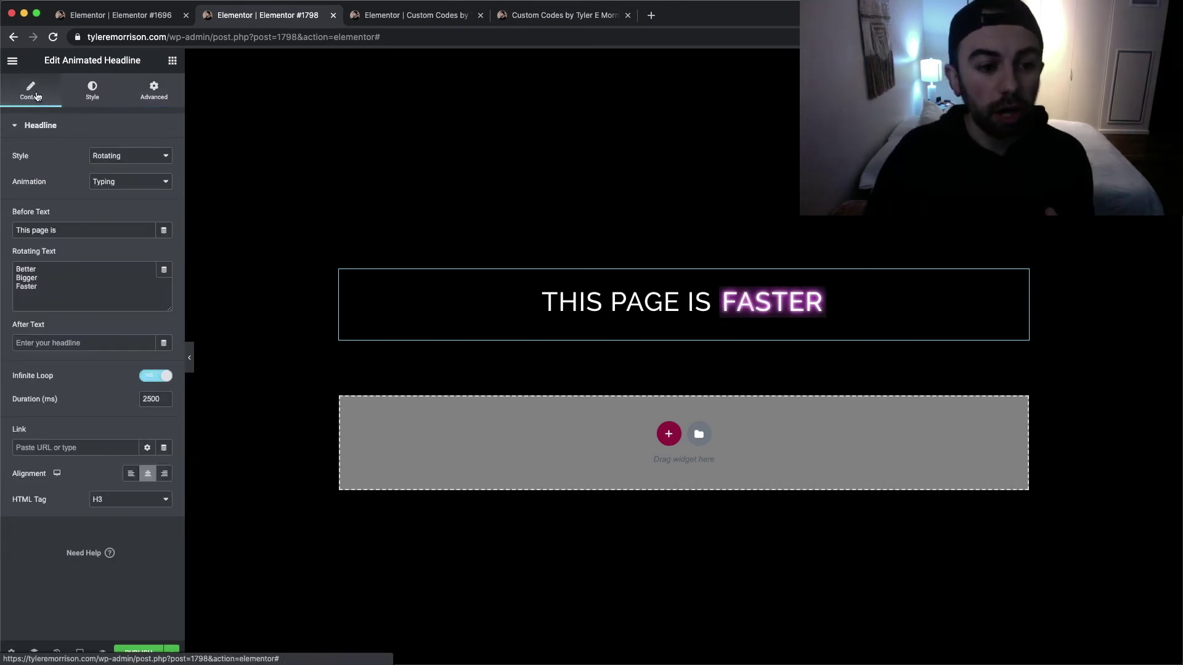
Delete the before text 'This page is' and replace the rotating words with 'Hello Welcome to our site'
{"action": "left_click", "coordinate": [85, 235]}
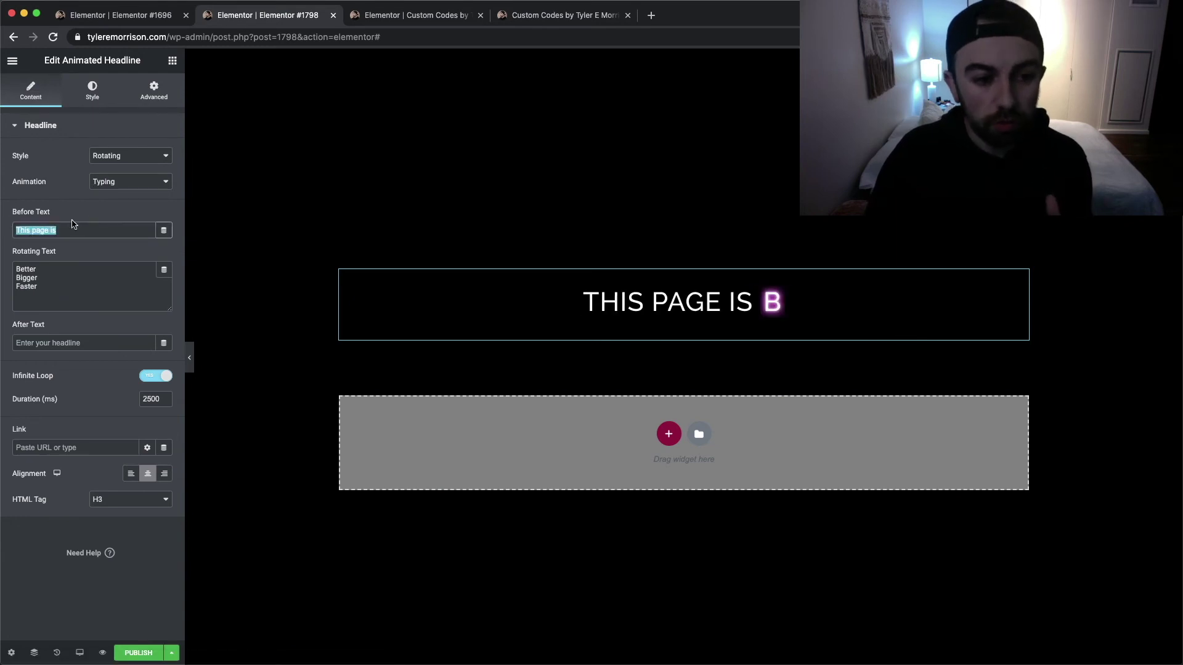
{"action": "key", "text": "BackSpace"}
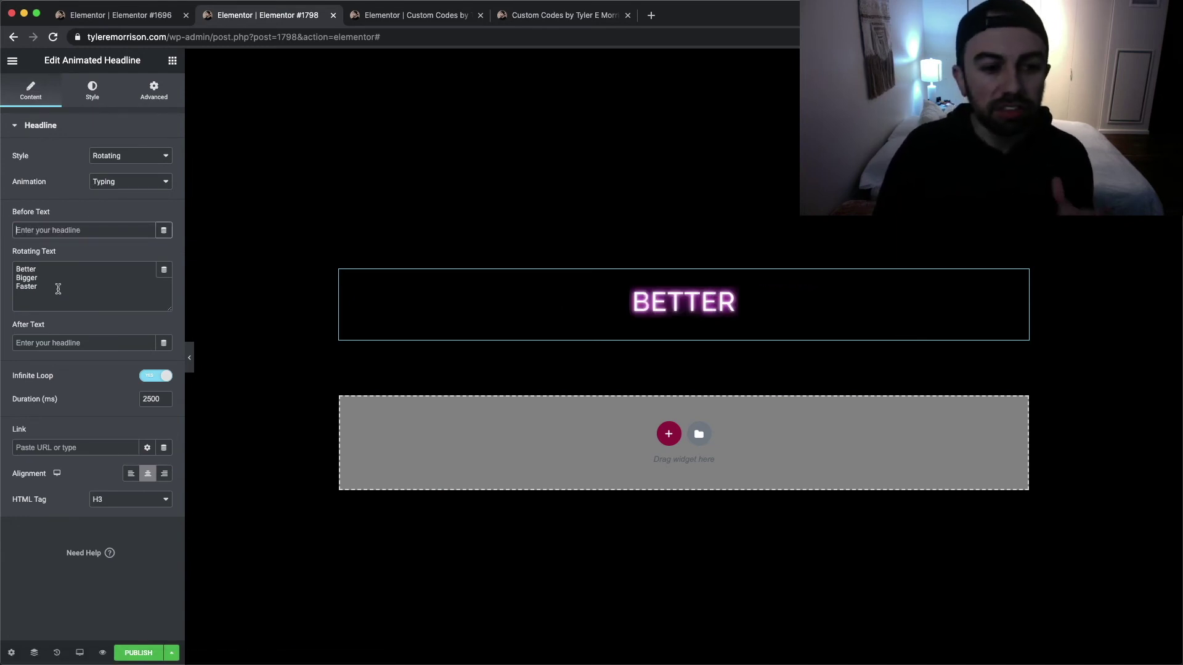
{"action": "left_click_drag", "start_coordinate": [64, 288], "coordinate": [17, 272]}
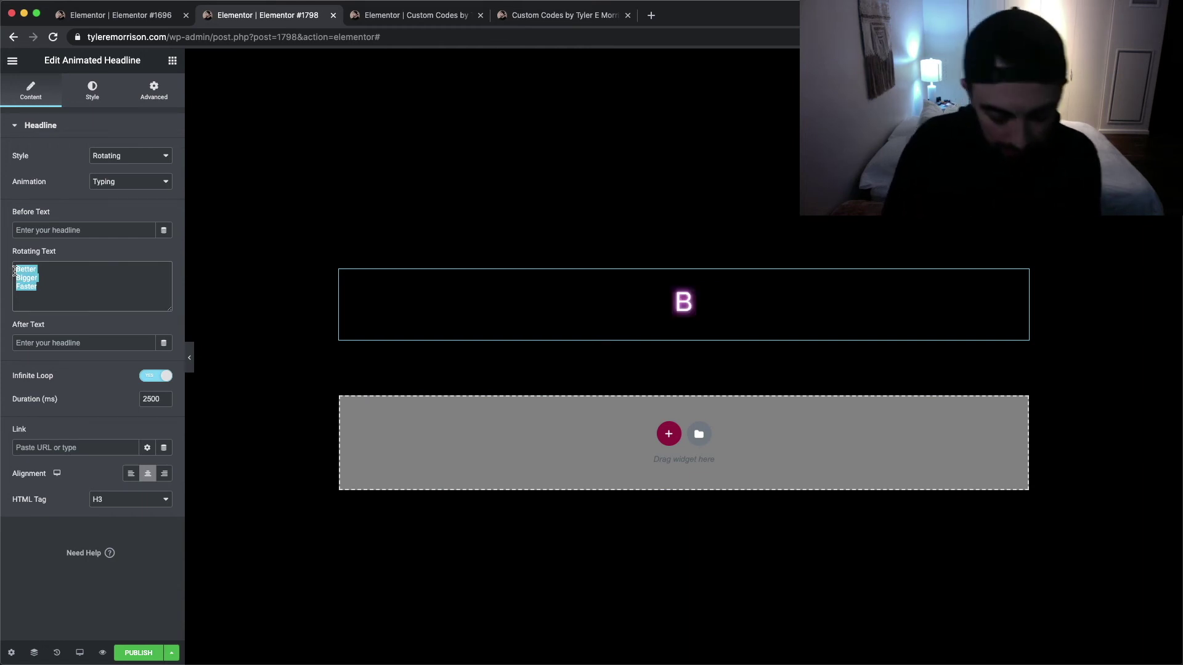
{"action": "type", "text": "Hello Welcome"}
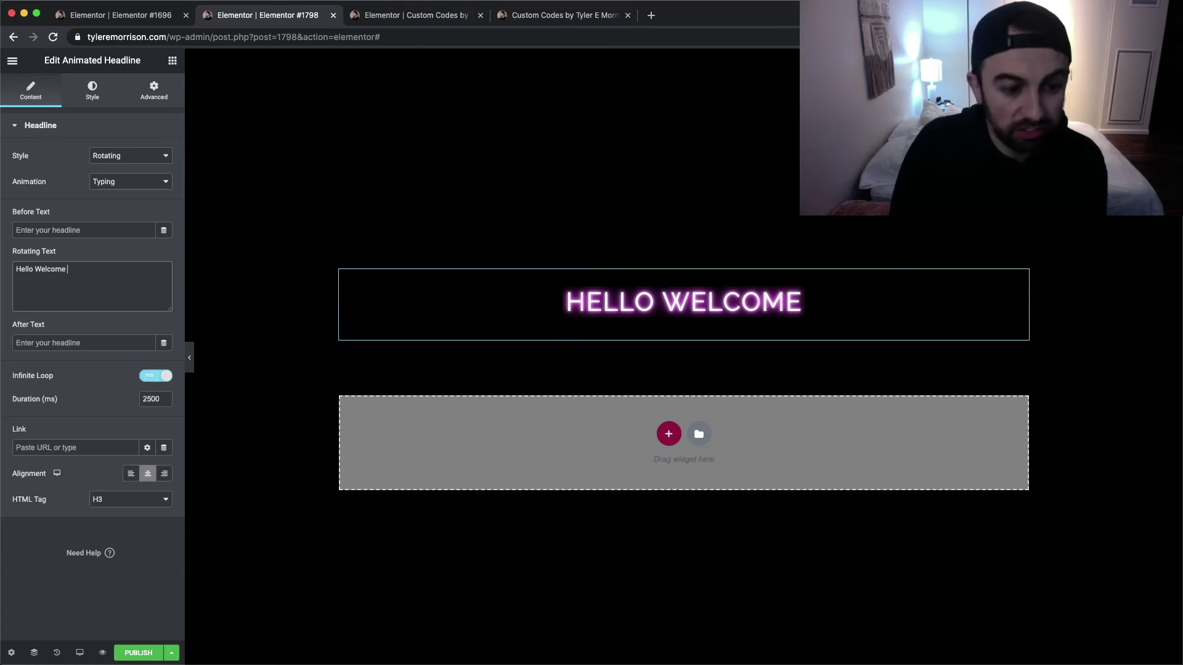
{"action": "type", "text": " to our site"}
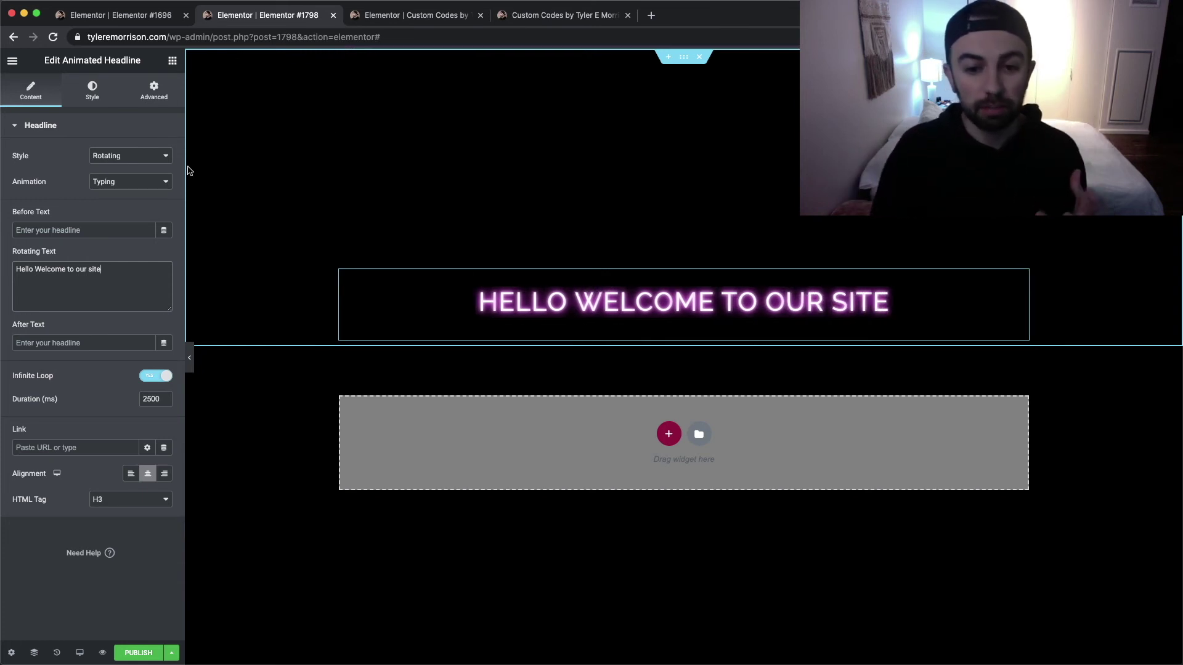
{"action": "left_click", "coordinate": [157, 89]}
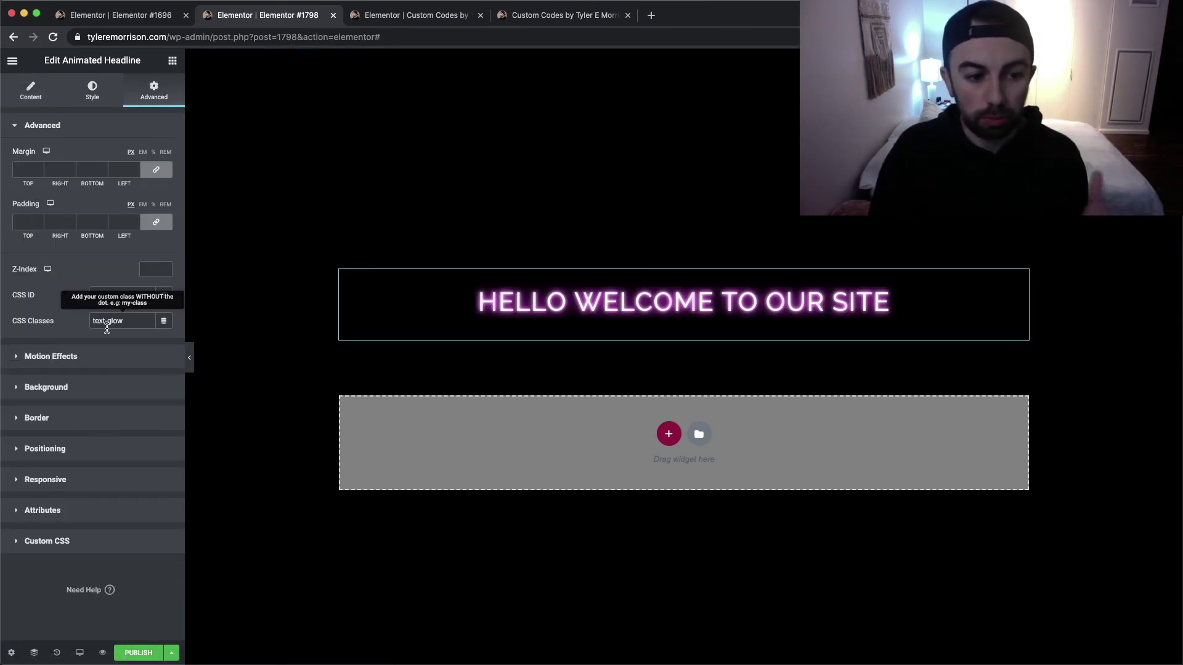
{"action": "left_click", "coordinate": [37, 93]}
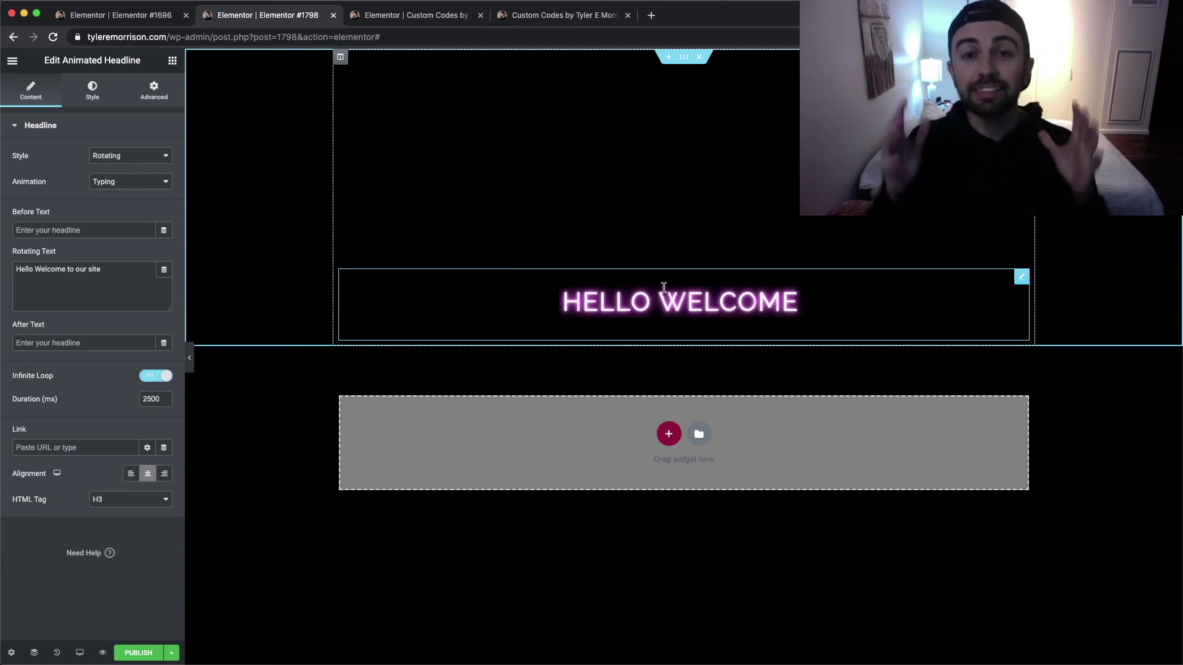
Review the Custom Codes page, then view the Elementor #1696 headline's text-glow class in Advanced settings
{"action": "left_click", "coordinate": [585, 16]}
{"action": "scroll", "coordinate": [666, 234], "scroll_direction": "up", "scroll_amount": 15}
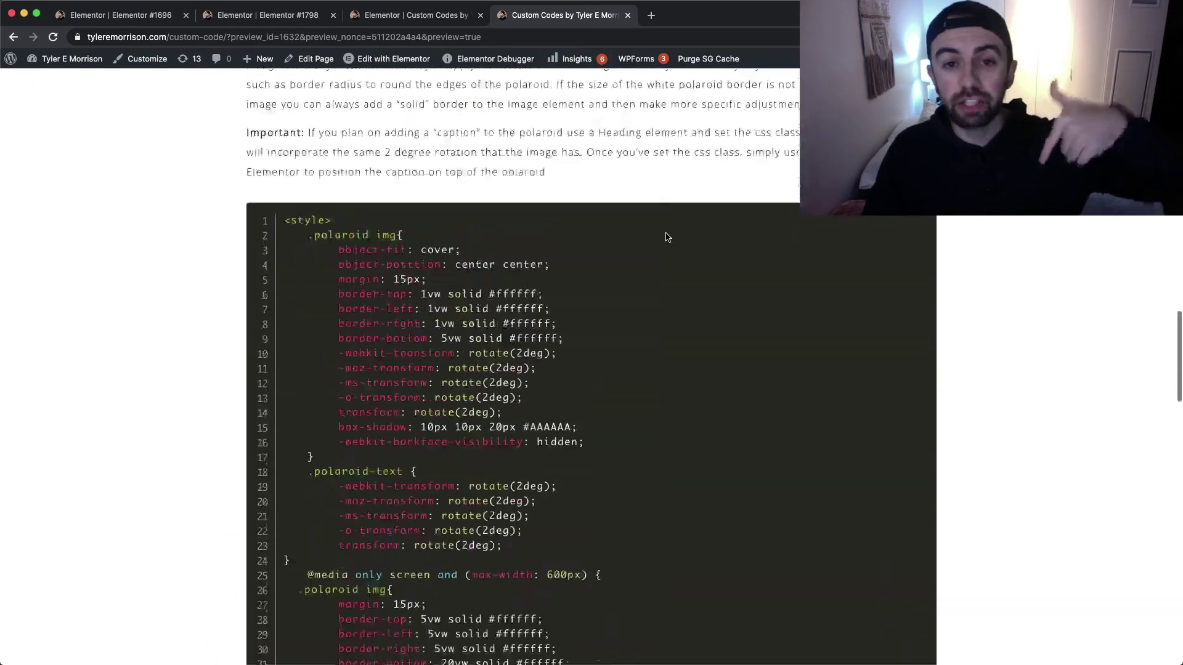
{"action": "scroll", "coordinate": [666, 237], "scroll_direction": "up", "scroll_amount": 15}
{"action": "scroll", "coordinate": [665, 237], "scroll_direction": "down", "scroll_amount": 12}
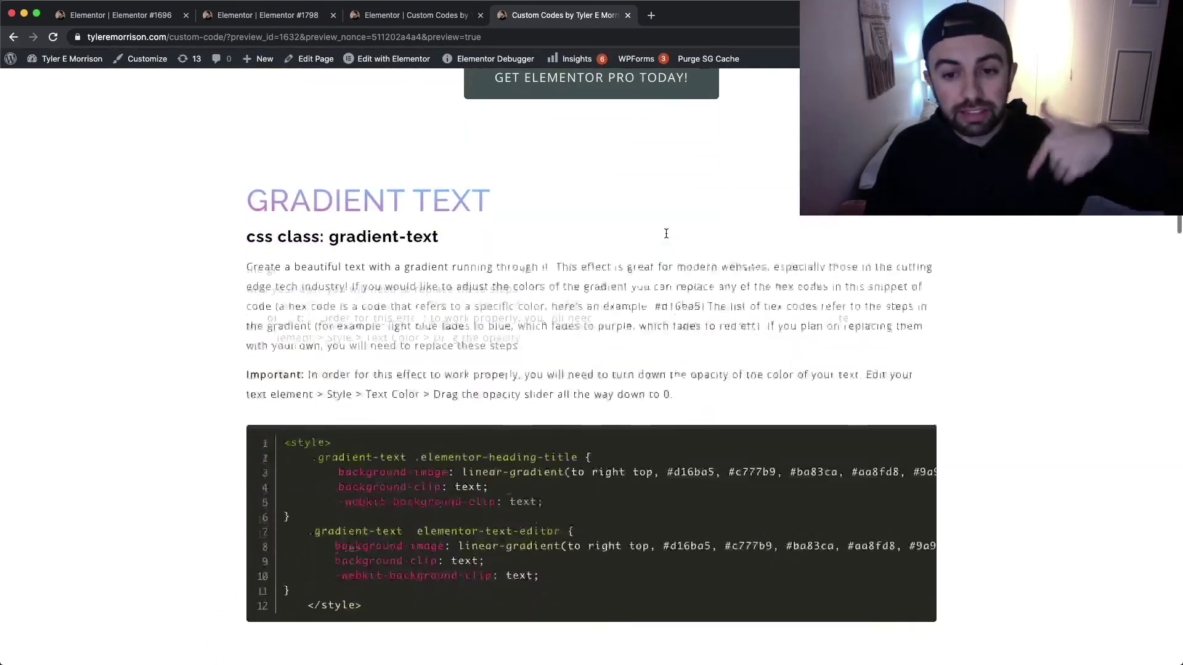
{"action": "scroll", "coordinate": [666, 238], "scroll_direction": "up", "scroll_amount": 7}
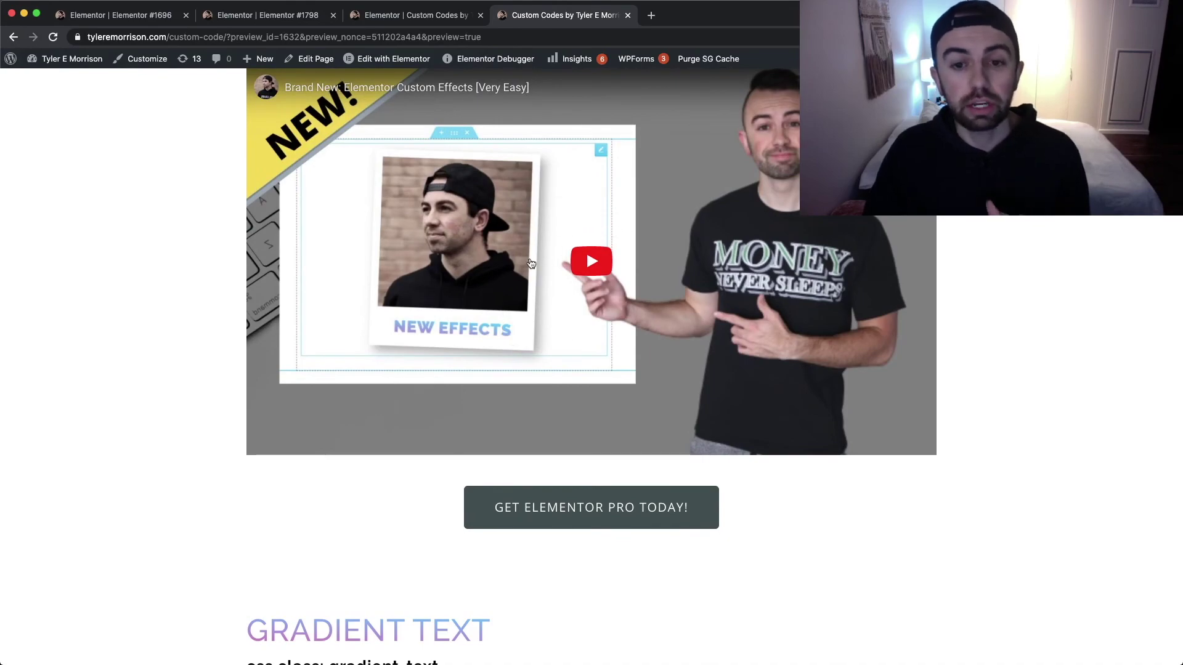
{"action": "scroll", "coordinate": [707, 268], "scroll_direction": "down", "scroll_amount": 3}
{"action": "scroll", "coordinate": [707, 268], "scroll_direction": "down", "scroll_amount": 20}
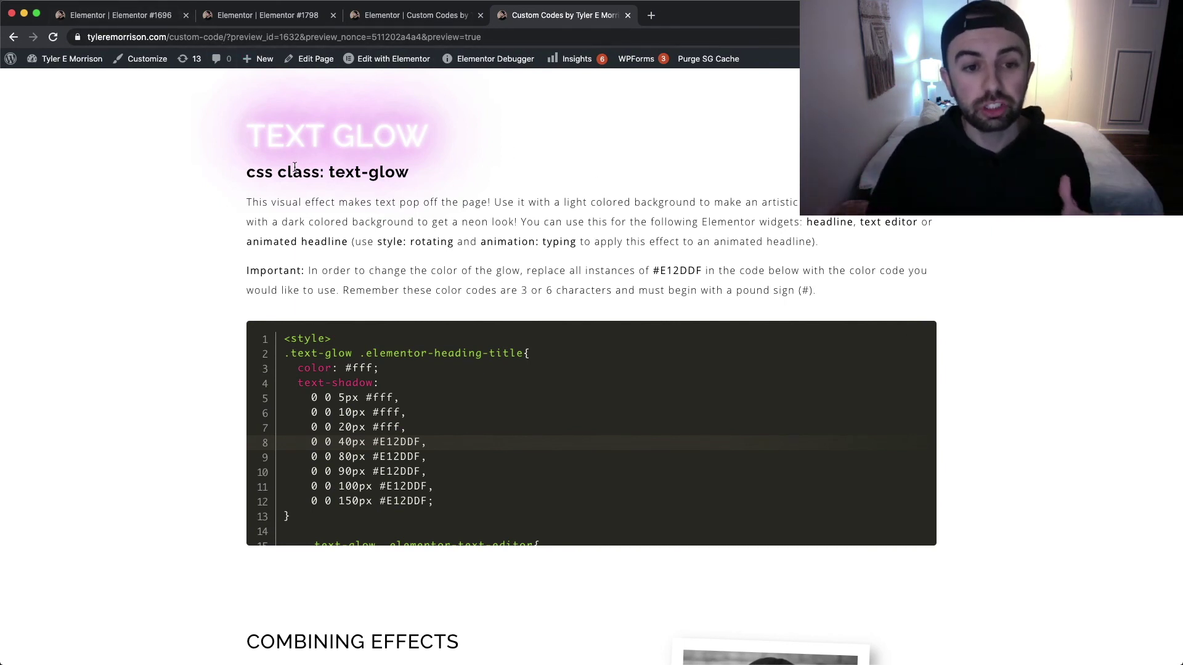
{"action": "left_click", "coordinate": [150, 19]}
{"action": "left_click", "coordinate": [159, 95]}
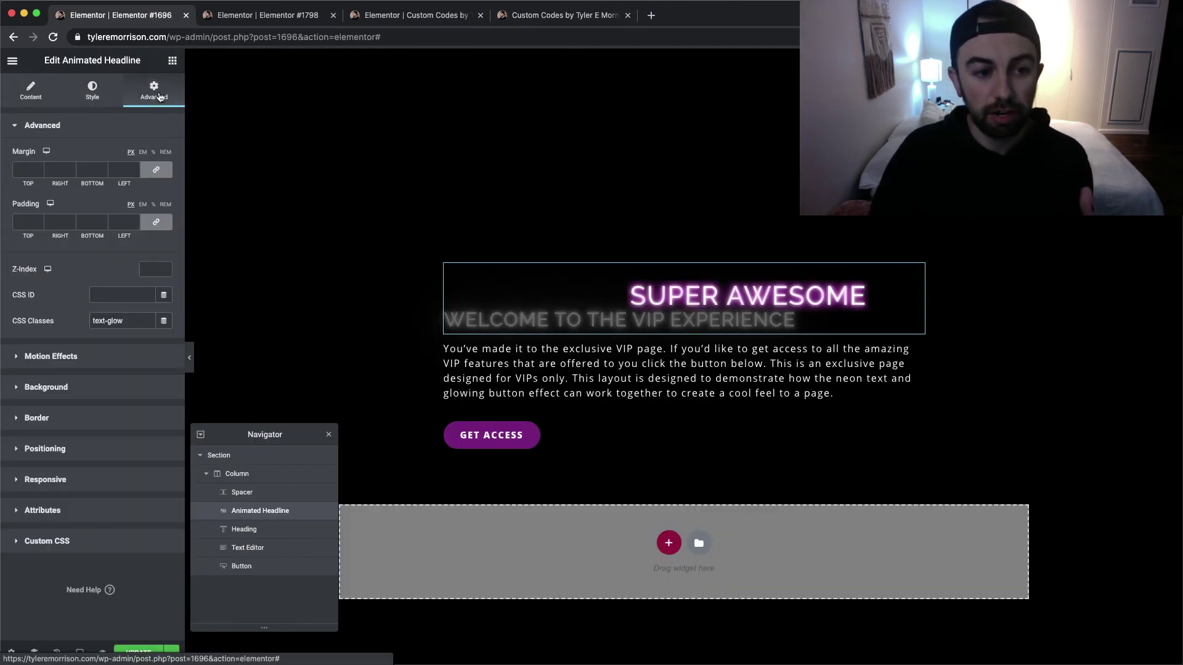